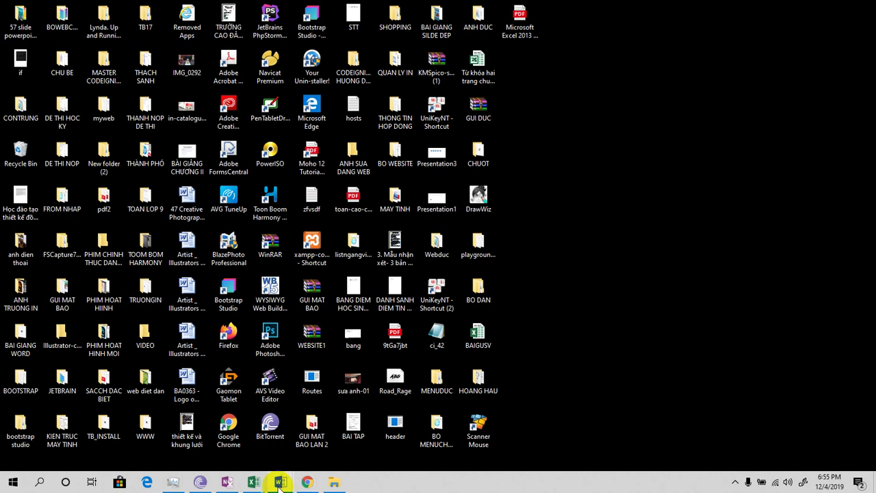
# - Switch to the Bai2 salary workbook window from the Excel taskbar preview
pyautogui.moveTo(252, 483)
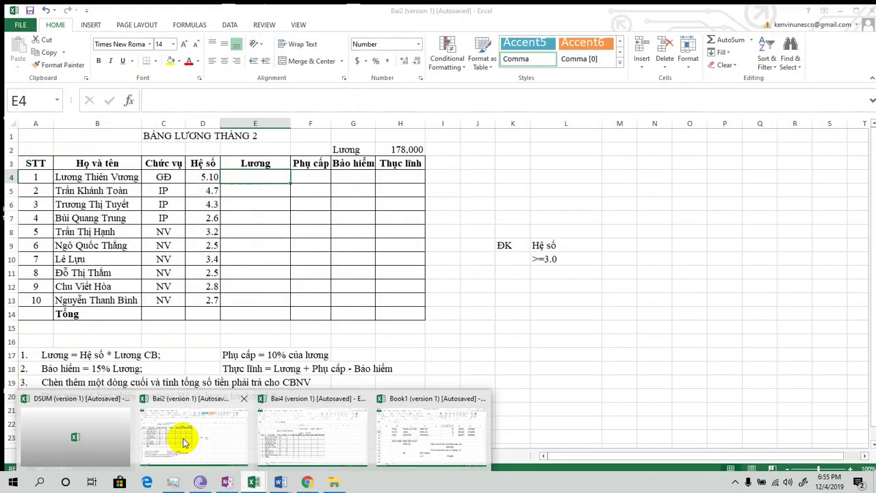
pyautogui.click(182, 441)
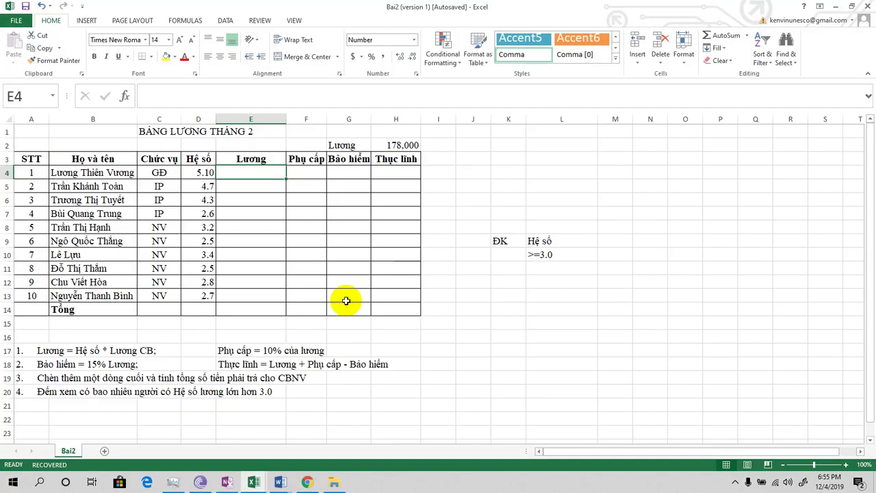
# - Clear the ĐK / Hệ số / >=3.0 criteria entries in K9:L10
pyautogui.moveTo(500, 241); pyautogui.dragTo(549, 252)
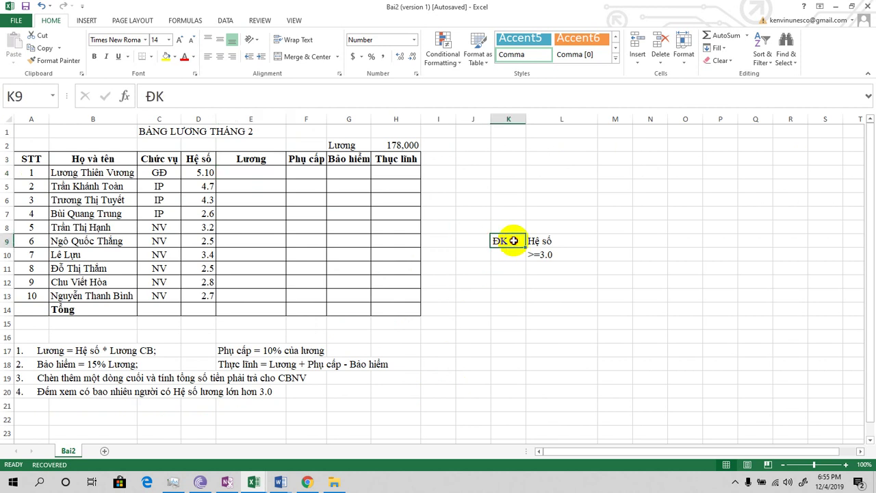
pyautogui.press('Delete')
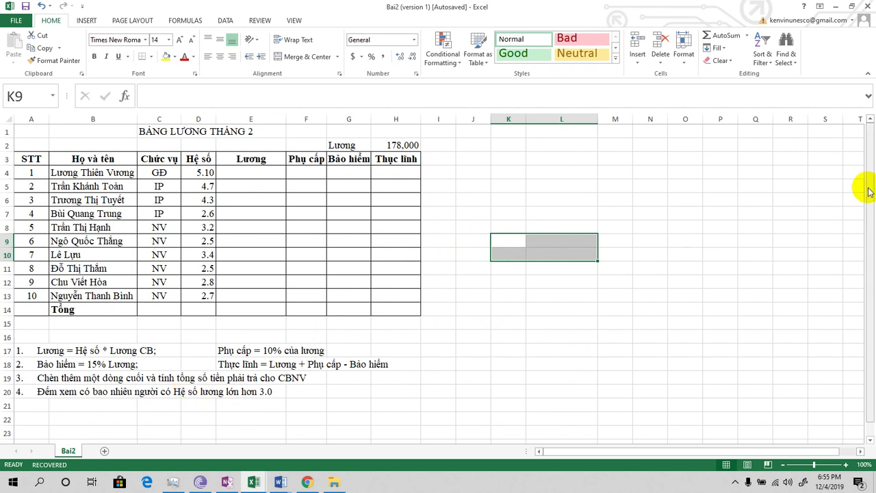
pyautogui.moveTo(866, 186)
pyautogui.mouseDown()
pyautogui.moveTo(868, 202)
pyautogui.moveTo(862, 172)
pyautogui.mouseUp()
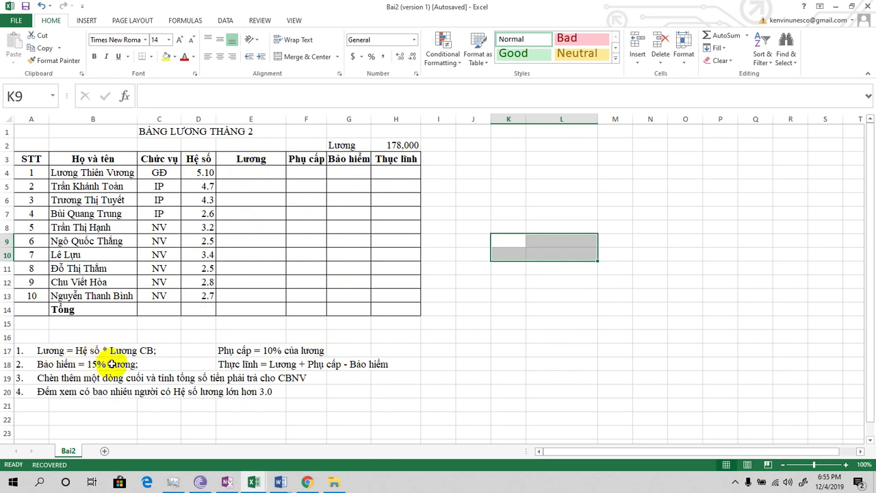
# - Enter =D4*$H$2 in E4 so the first Lương shows 907,800.00
pyautogui.click(238, 174)
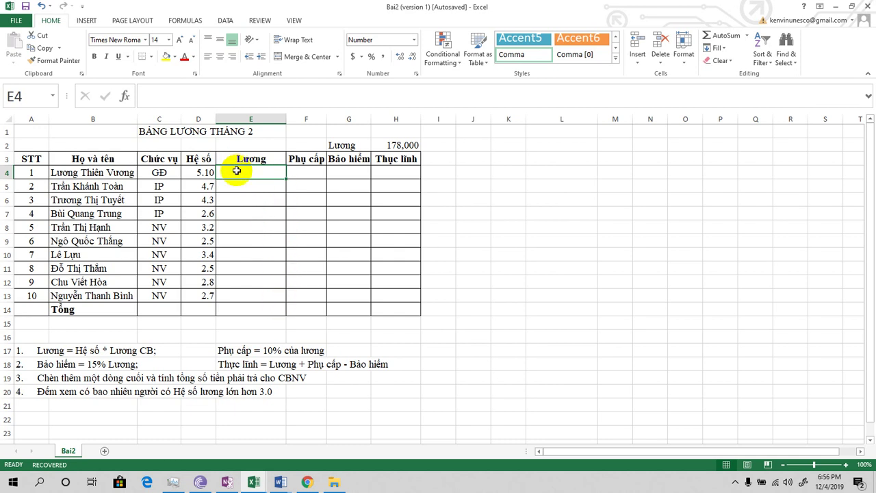
pyautogui.write('=')
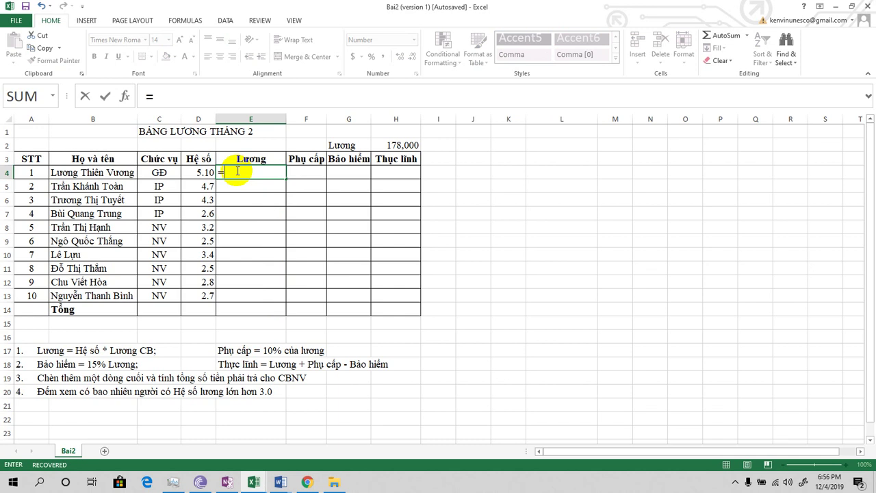
pyautogui.write('D4')
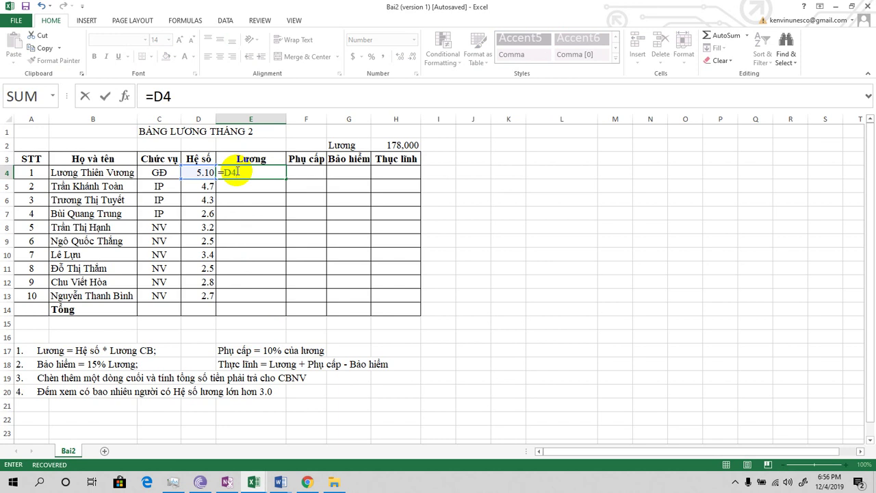
pyautogui.write('*')
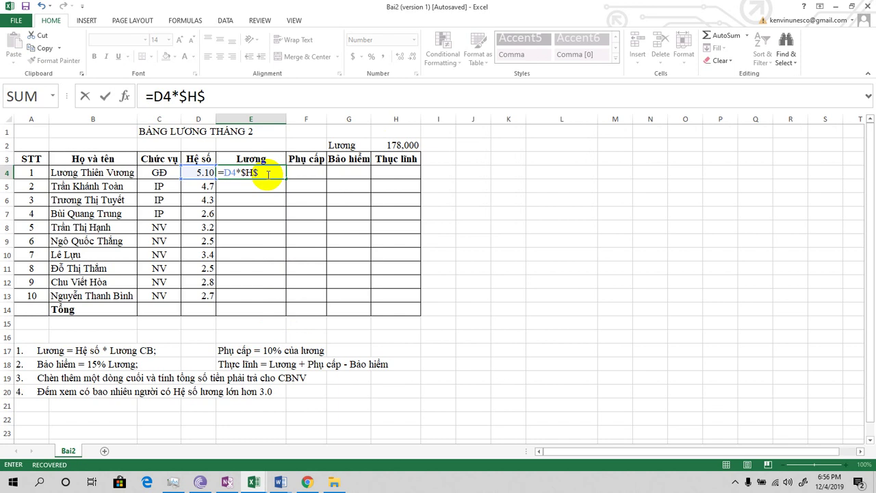
pyautogui.write('2')
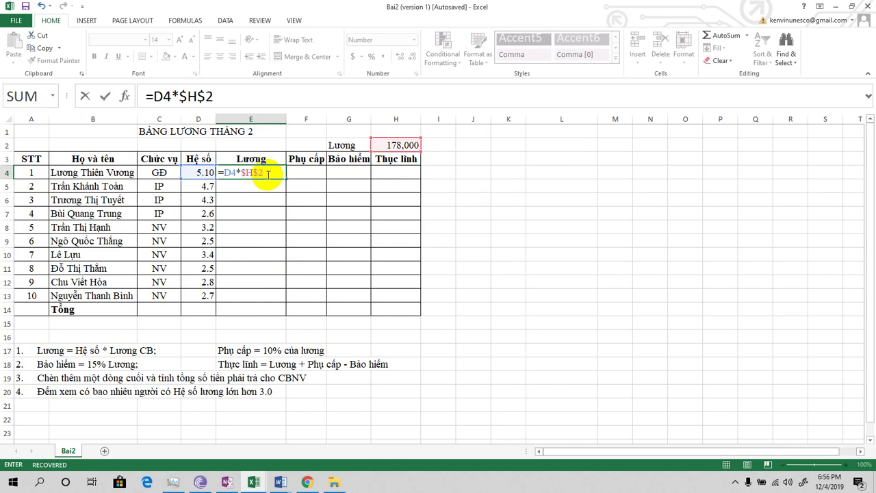
pyautogui.press('Return')
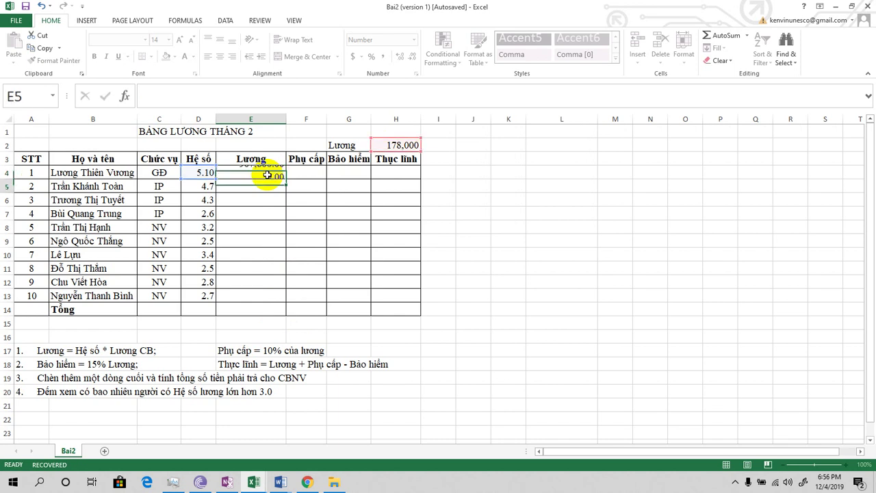
# - Copy E4's Lương formula down through E13, ending at 480,600.00
pyautogui.click(266, 173)
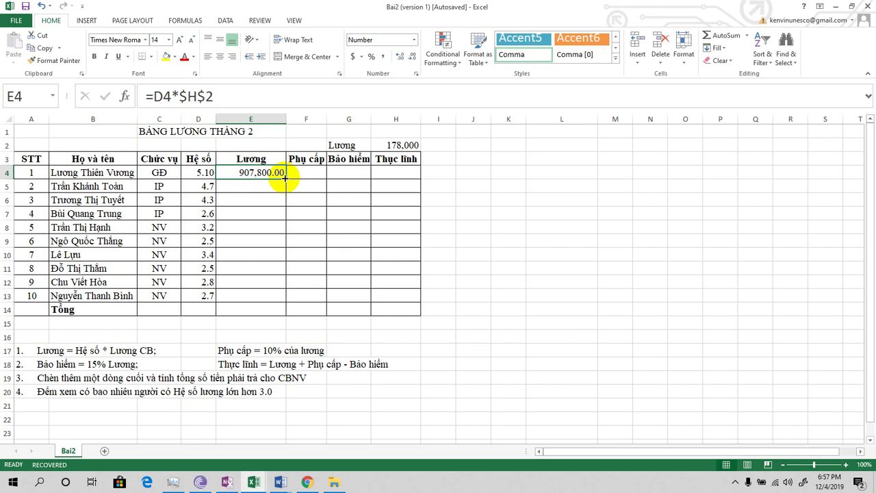
pyautogui.moveTo(284, 178); pyautogui.dragTo(287, 302)
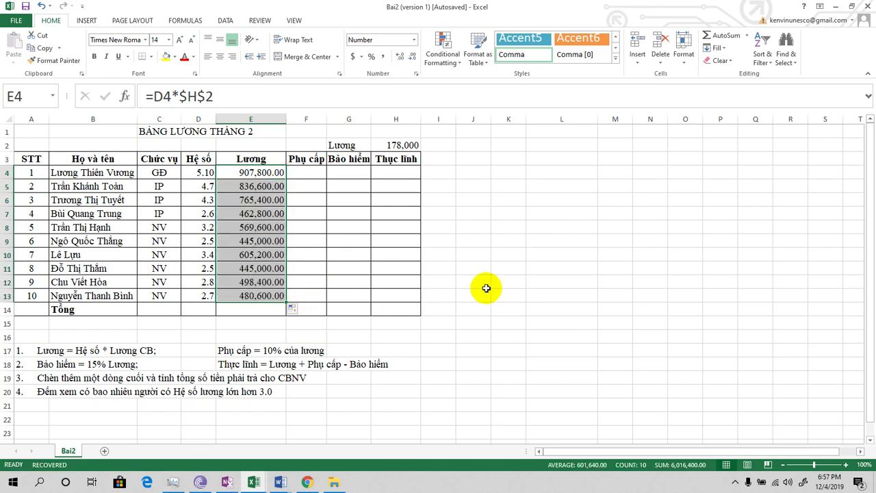
pyautogui.click(276, 173)
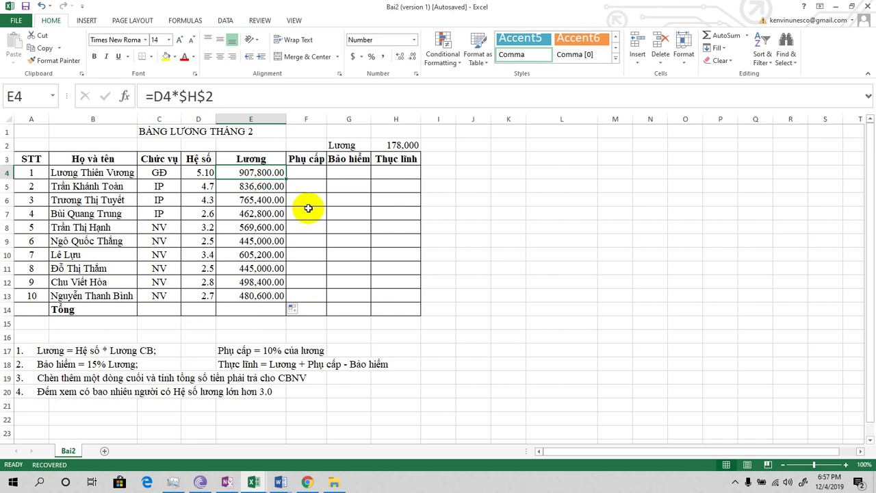
# - Fill F4:F13 with =E4*(10/100), giving Phụ cấp from 90,780 to 48,060
pyautogui.click(307, 171)
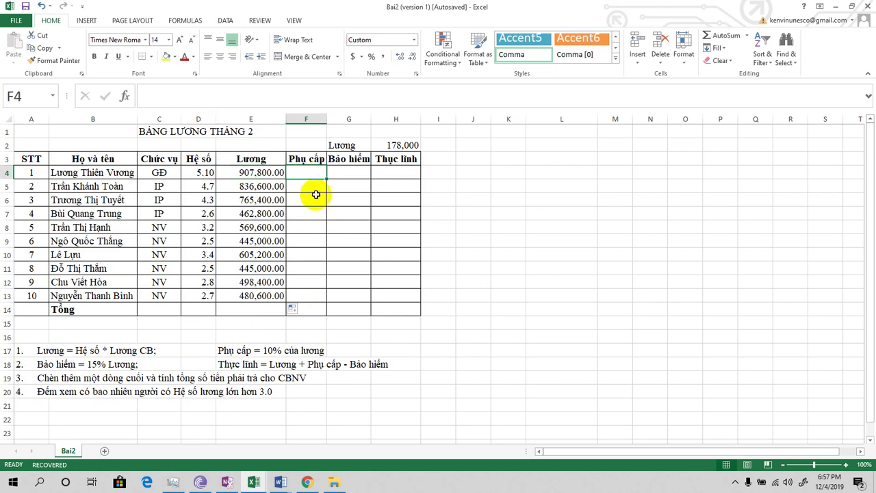
pyautogui.write('=')
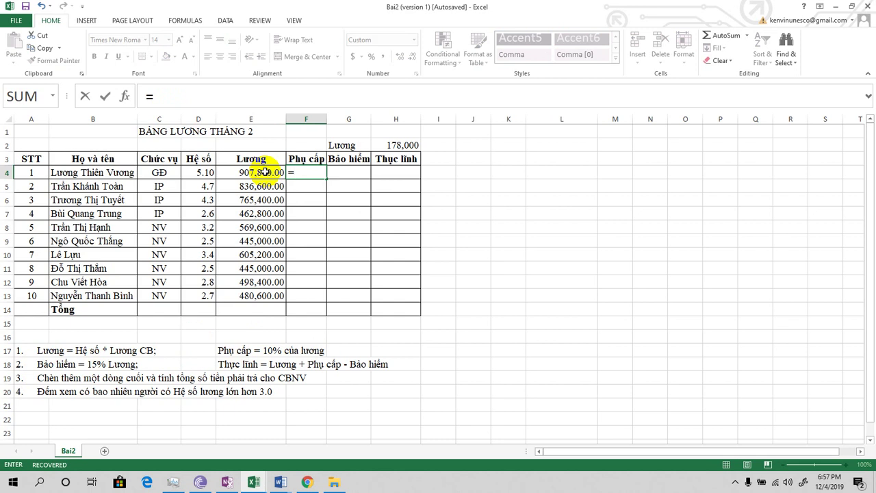
pyautogui.write('E4*')
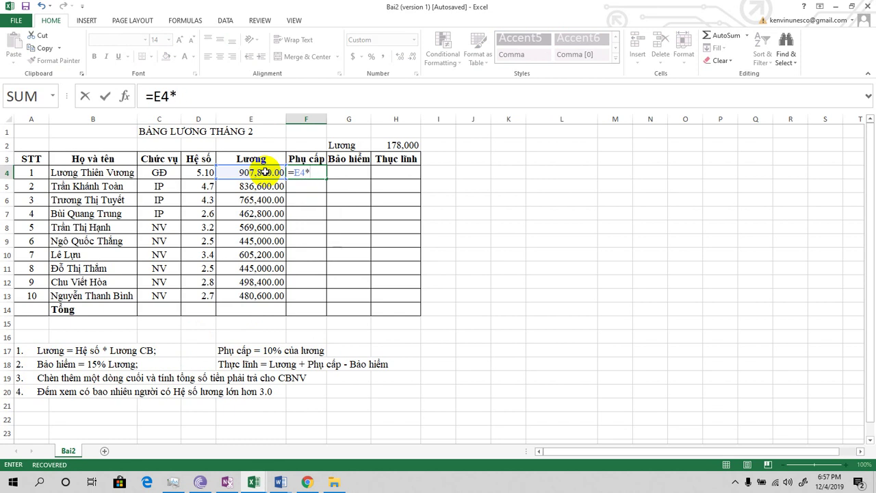
pyautogui.write('(')
pyautogui.write('10/')
pyautogui.write('100)')
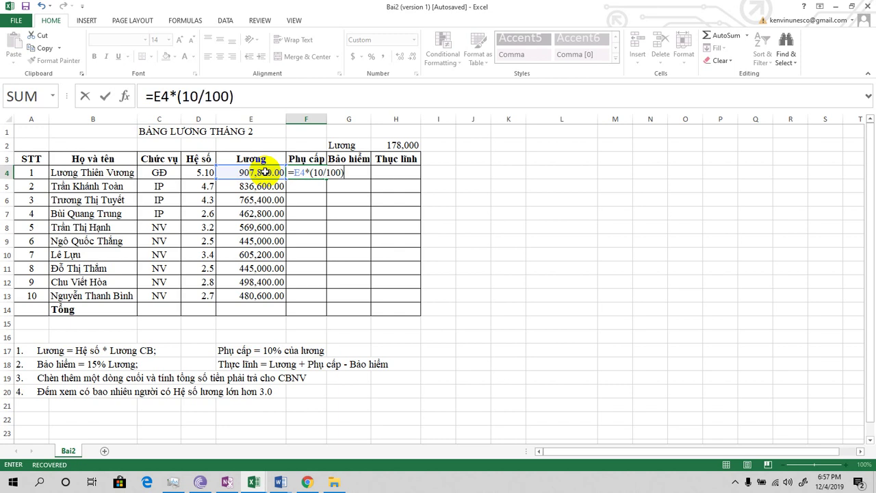
pyautogui.press('Return')
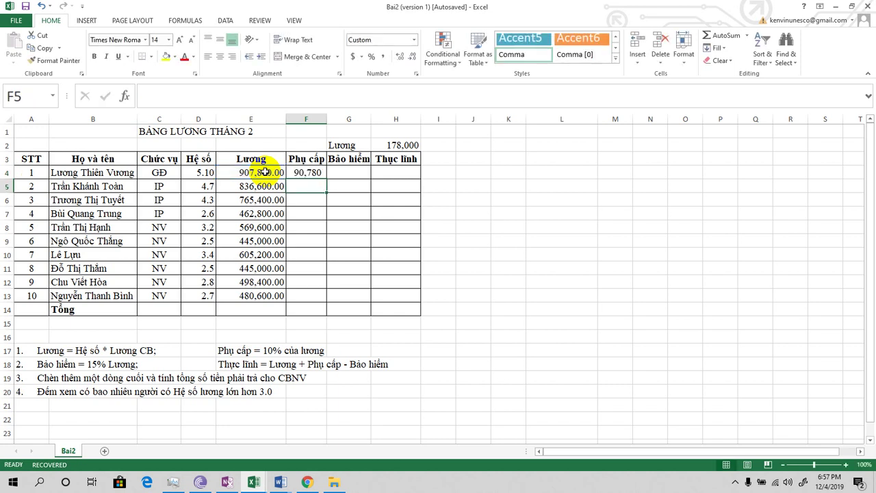
pyautogui.click(309, 172)
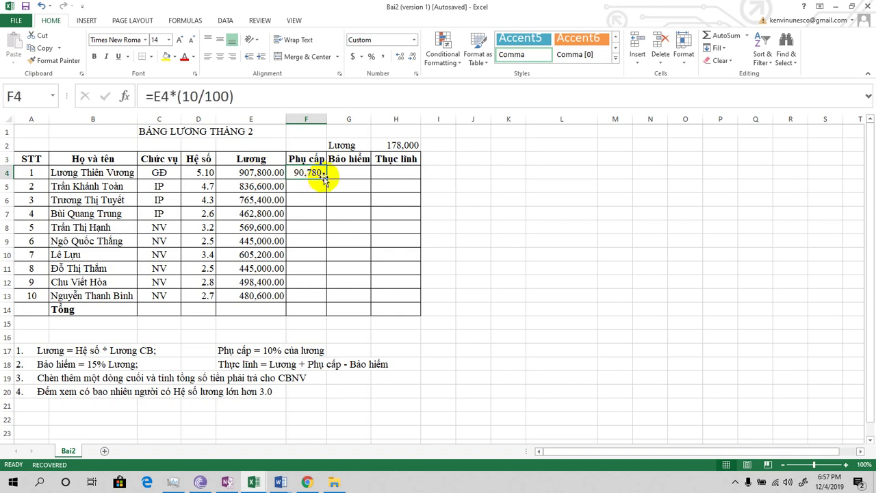
pyautogui.moveTo(326, 178); pyautogui.dragTo(333, 299)
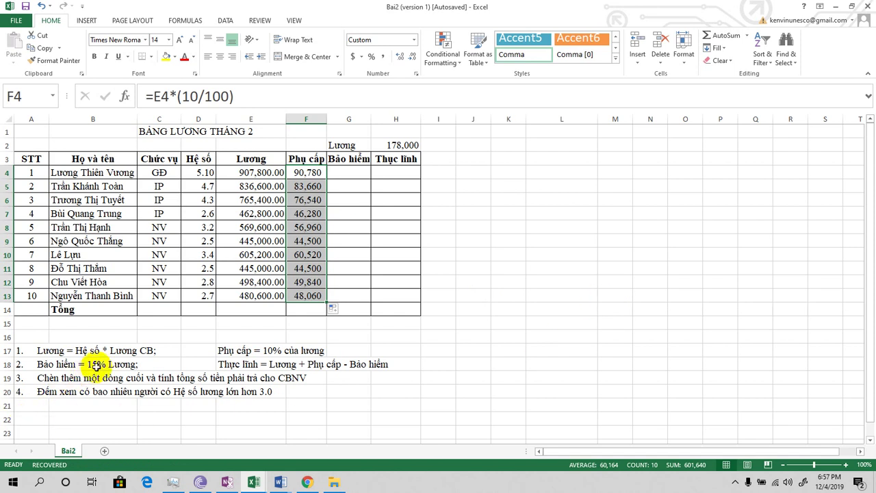
# - Enter the Bảo hiểm formula =F4*(15/100) in G4
pyautogui.click(341, 170)
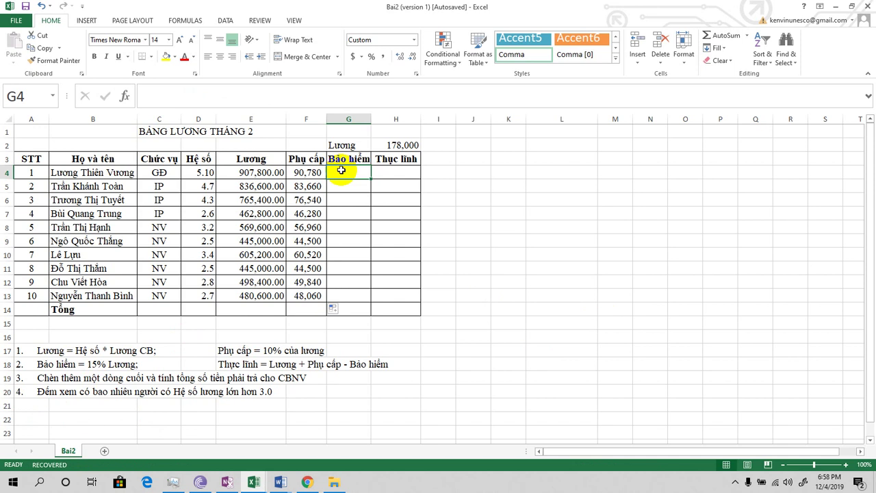
pyautogui.write('=')
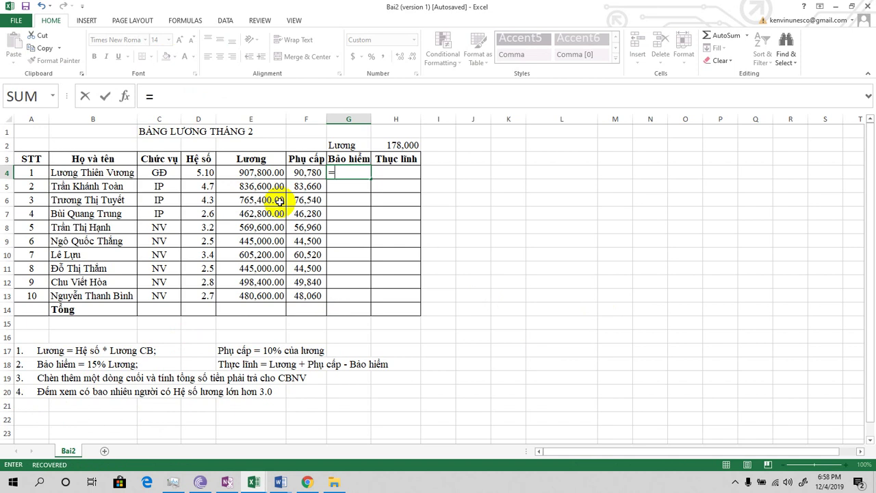
pyautogui.write('f4*')
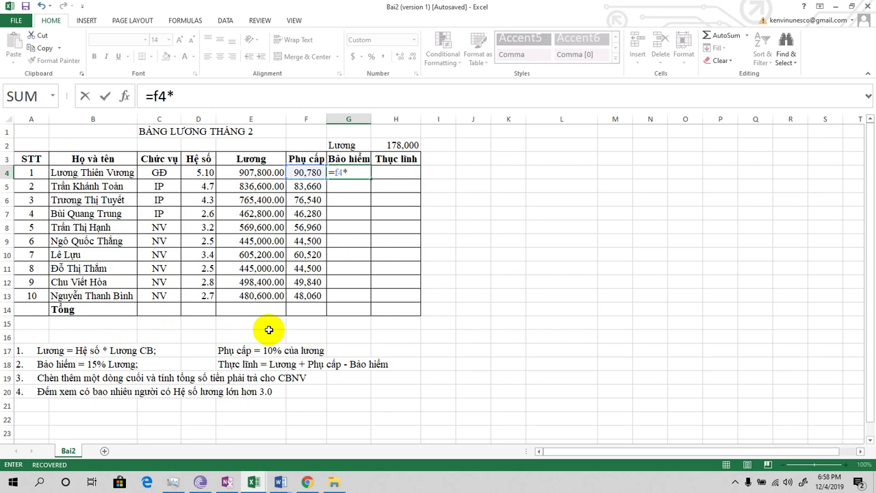
pyautogui.write('(1')
pyautogui.write('5/100')
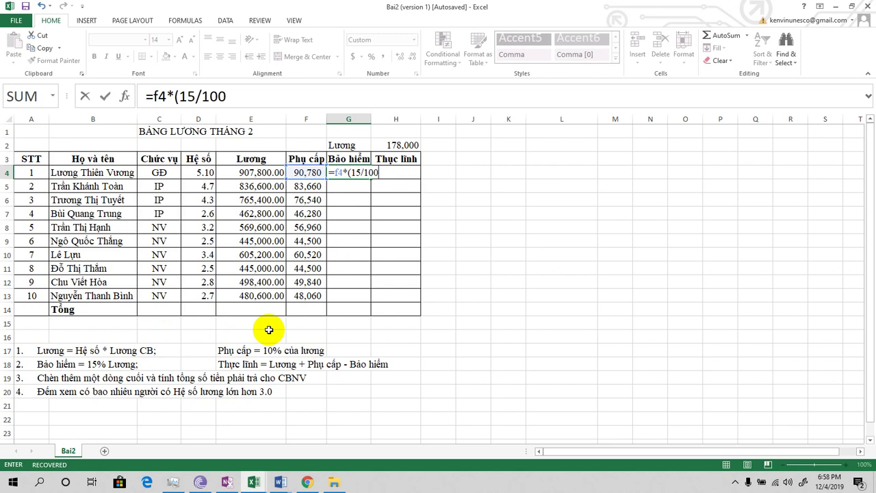
pyautogui.press('Return')
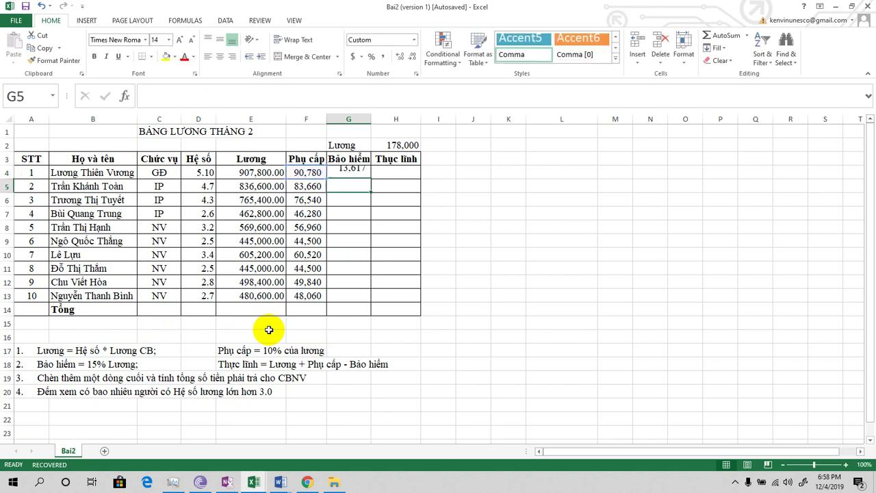
# - Copy the G4 Bảo hiểm formula down through G13
pyautogui.click(348, 172)
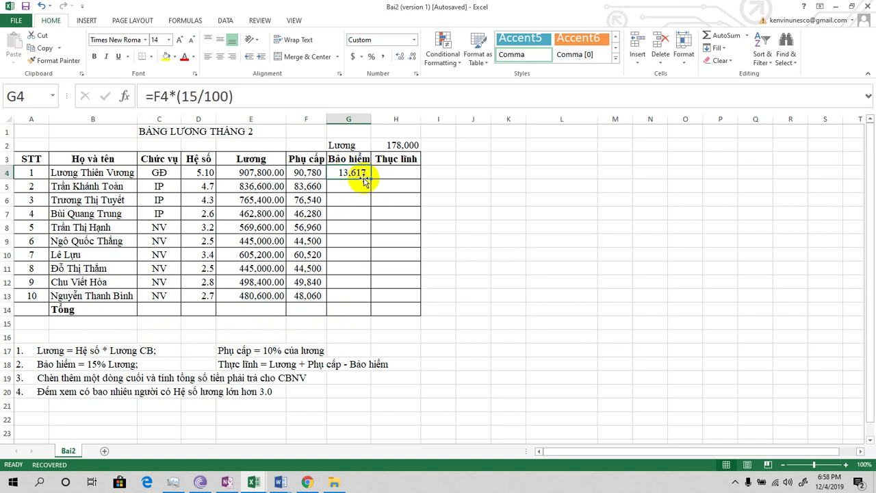
pyautogui.moveTo(366, 184); pyautogui.dragTo(372, 257)
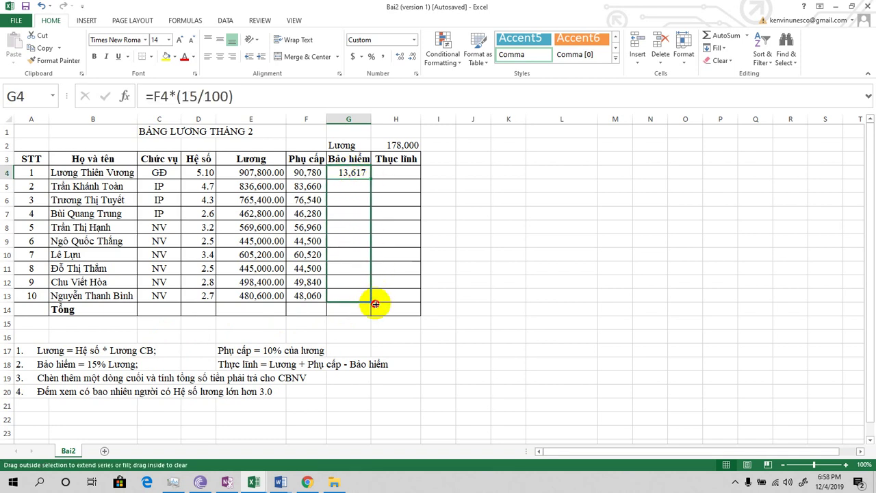
pyautogui.moveTo(375, 301); pyautogui.dragTo(375, 302)
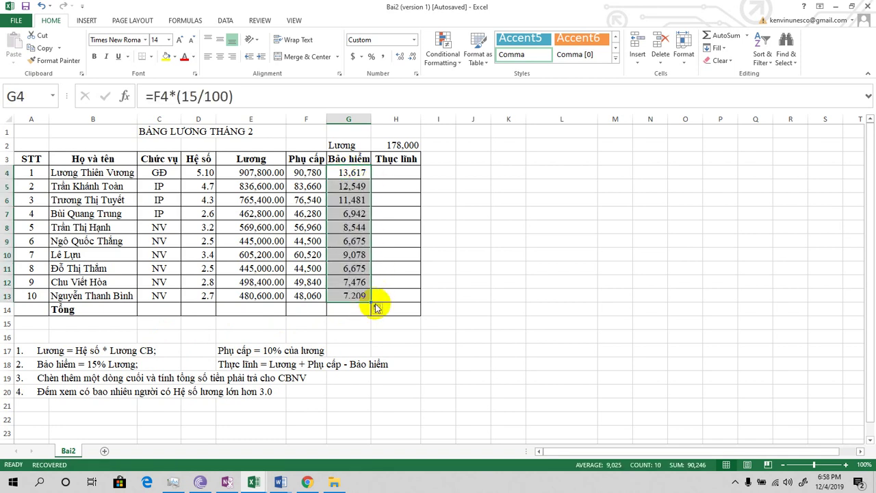
pyautogui.click(248, 94)
# - Change G4 to =F4*0.15 and recopy it down through G13
pyautogui.press('BackSpace')
pyautogui.press('BackSpace')
pyautogui.press('BackSpace')
pyautogui.press('BackSpace')
pyautogui.press('BackSpace')
pyautogui.press('BackSpace')
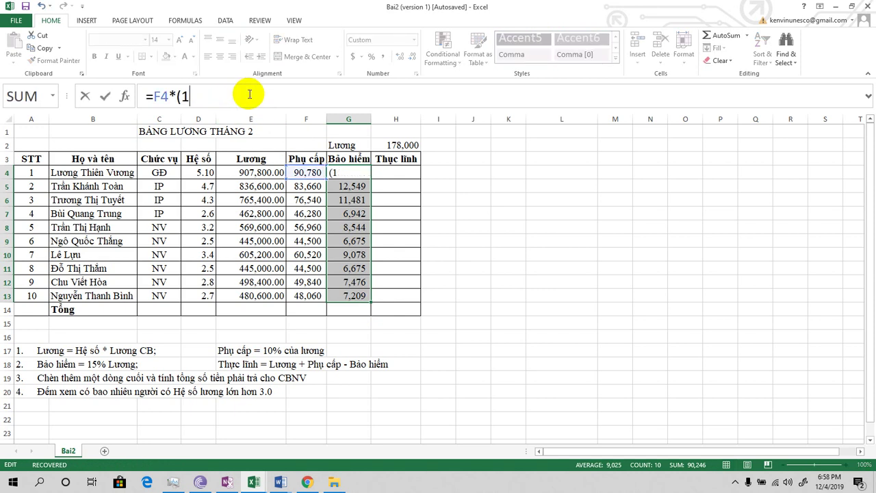
pyautogui.press('BackSpace')
pyautogui.press('BackSpace')
pyautogui.write('0.1')
pyautogui.write('5')
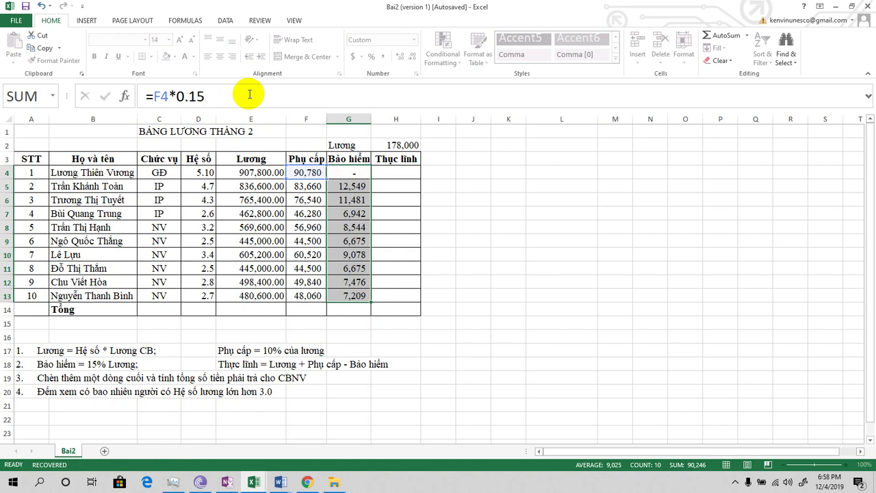
pyautogui.press('Return')
pyautogui.click(348, 170)
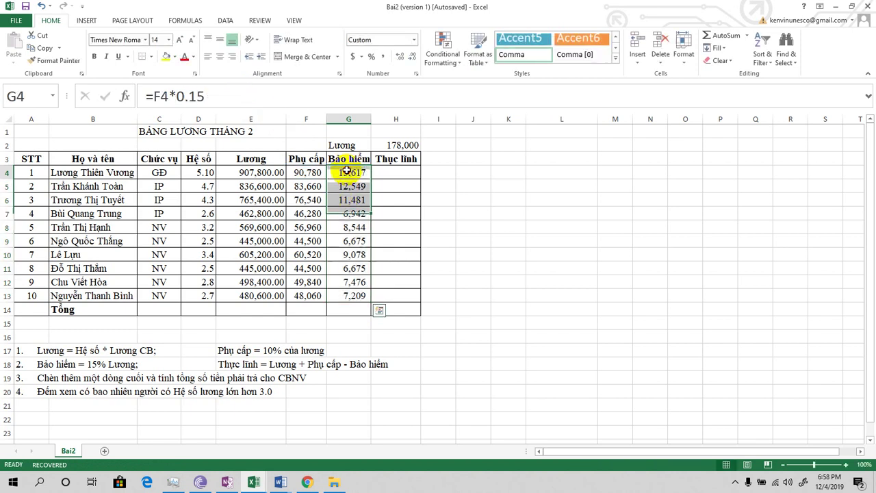
pyautogui.moveTo(370, 178); pyautogui.dragTo(366, 298)
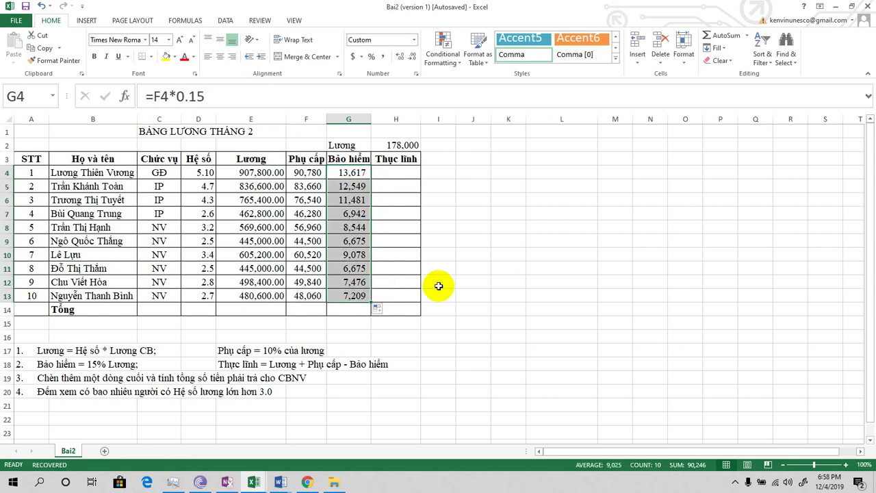
# - Enter =E4+F4-G4 in H4 and copy it down through H13
pyautogui.click(393, 177)
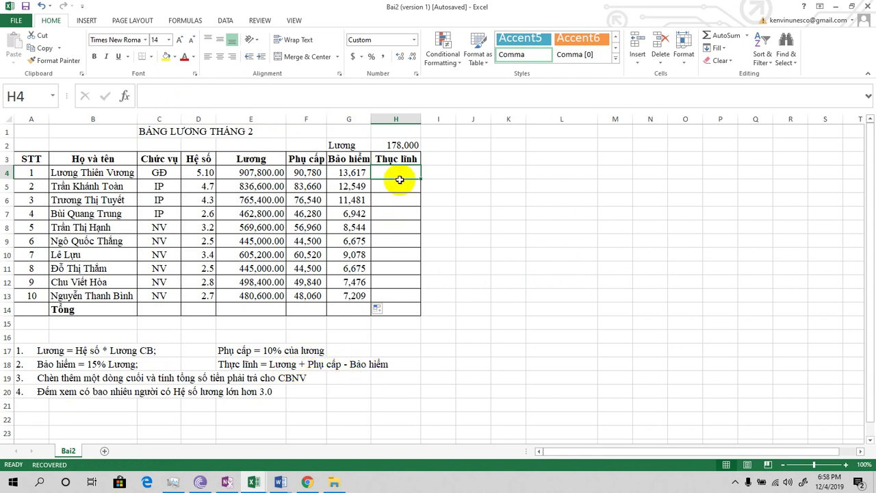
pyautogui.write('=')
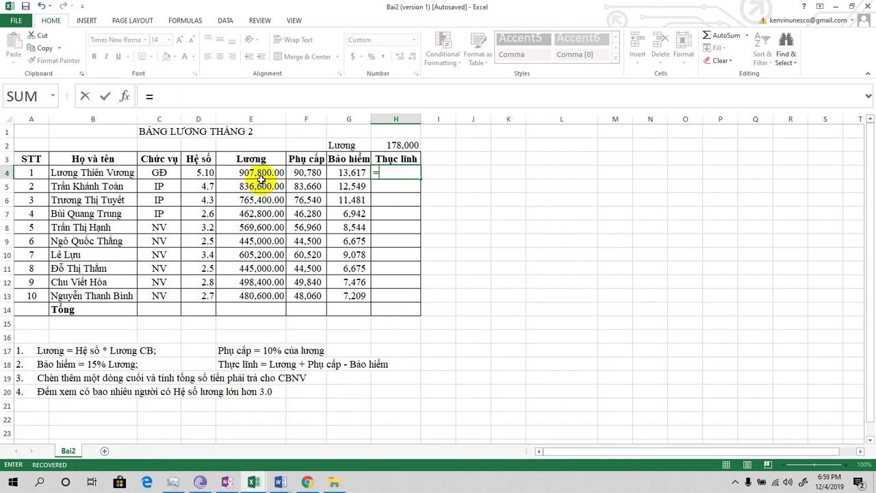
pyautogui.write('E')
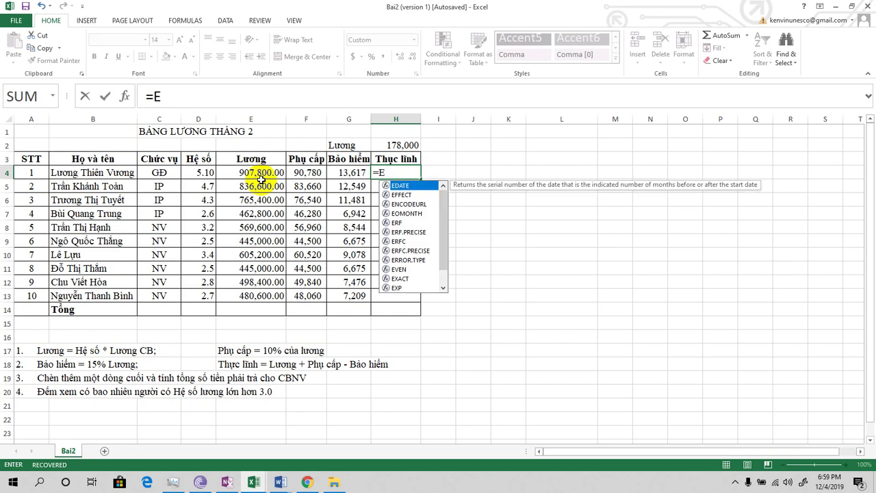
pyautogui.write('4+')
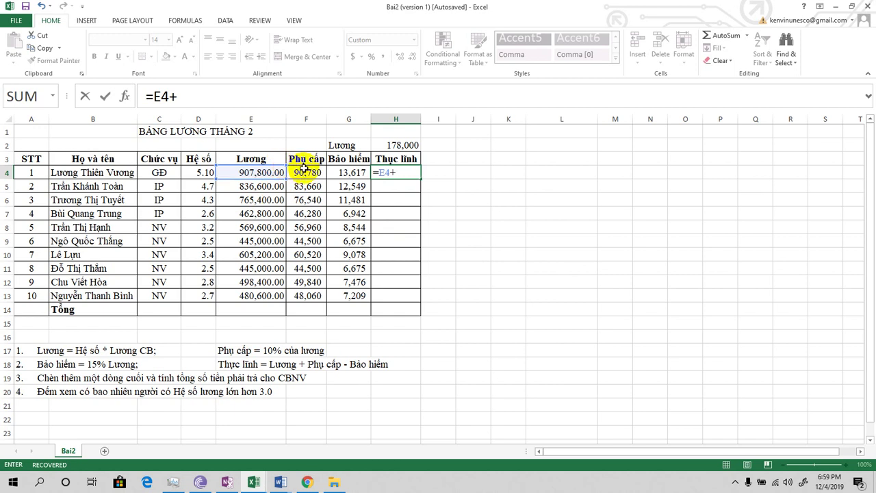
pyautogui.write('F4-')
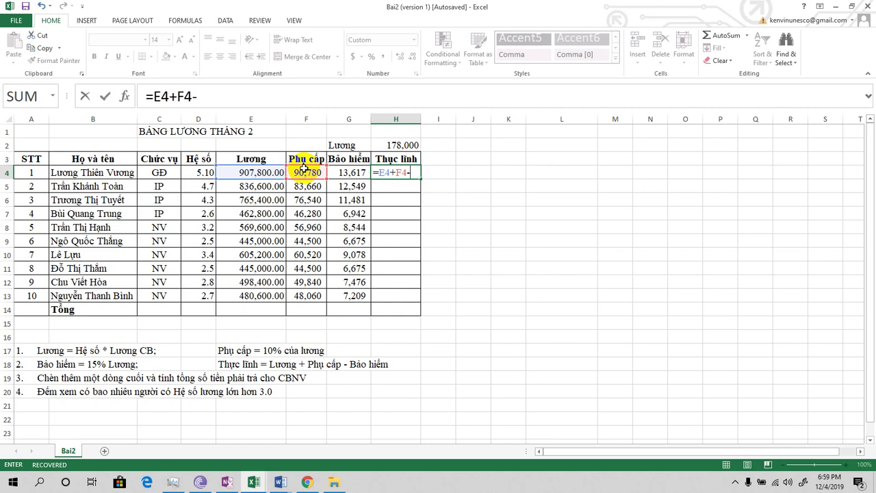
pyautogui.write('g4')
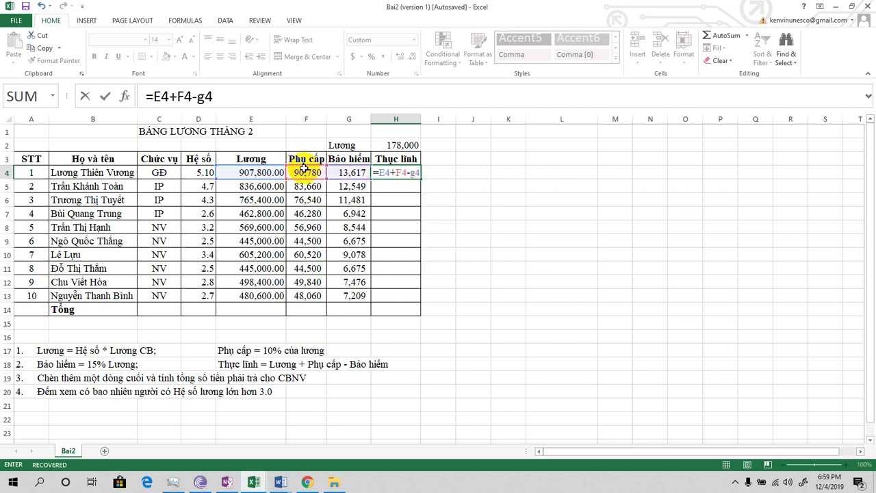
pyautogui.press('Return')
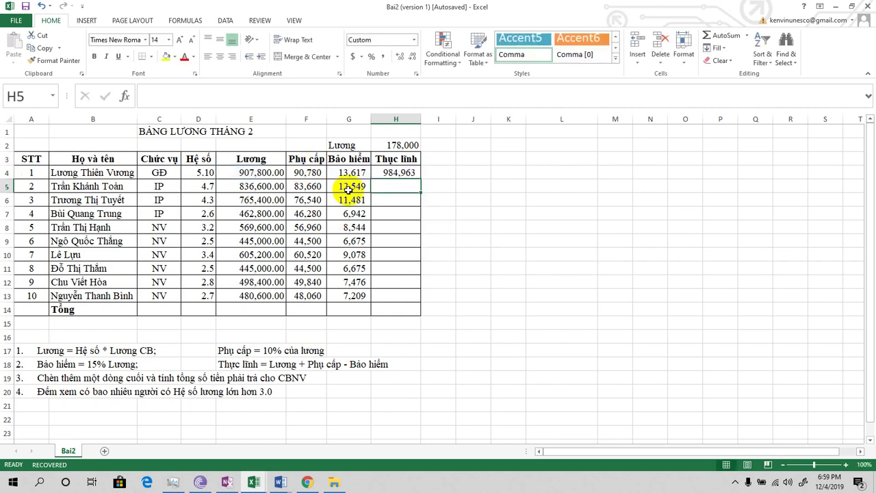
pyautogui.click(396, 173)
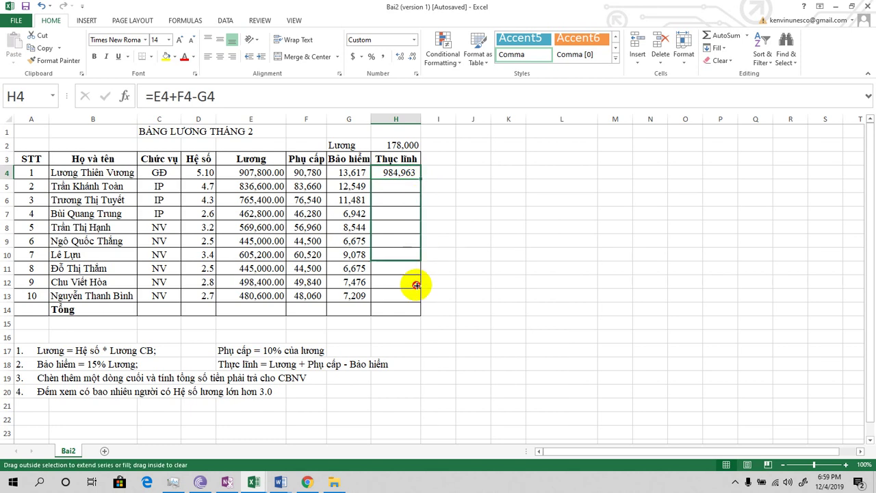
pyautogui.moveTo(421, 178); pyautogui.dragTo(416, 297)
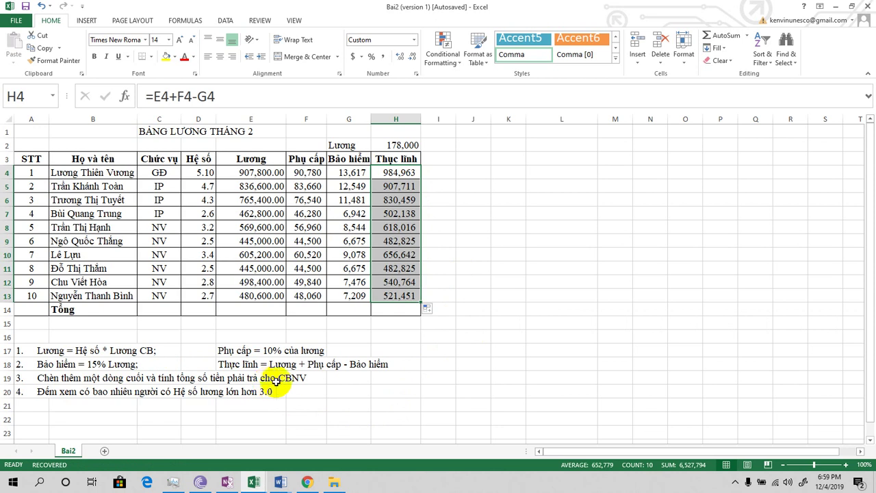
pyautogui.click(390, 311)
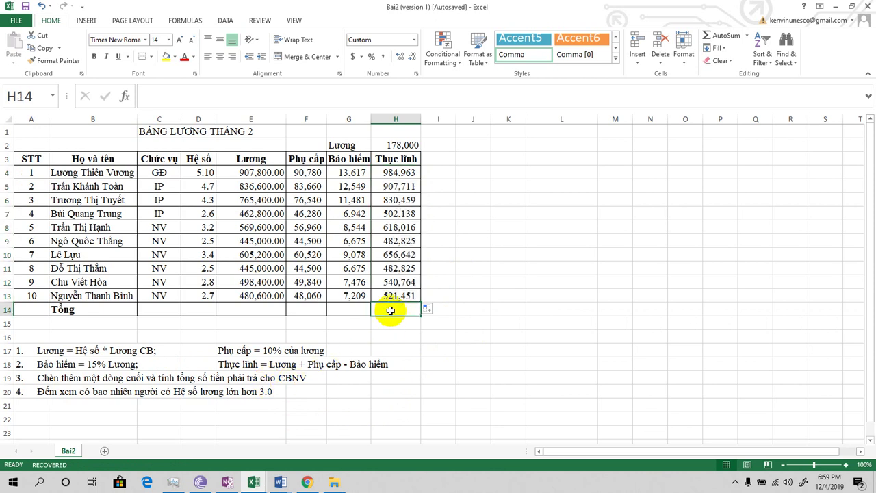
# - Sum Thực lĩnh in H14 with =SUM(H4:H13) and widen column H to show 6,527,794
pyautogui.write('=')
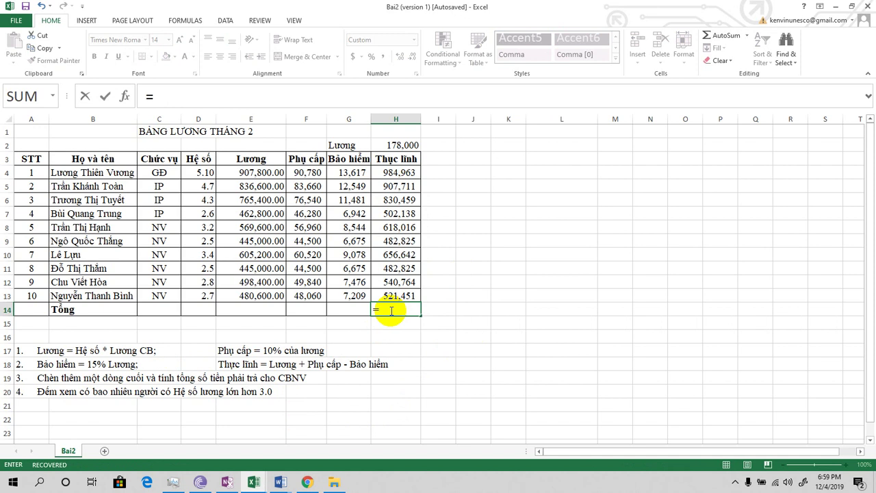
pyautogui.write('SUM')
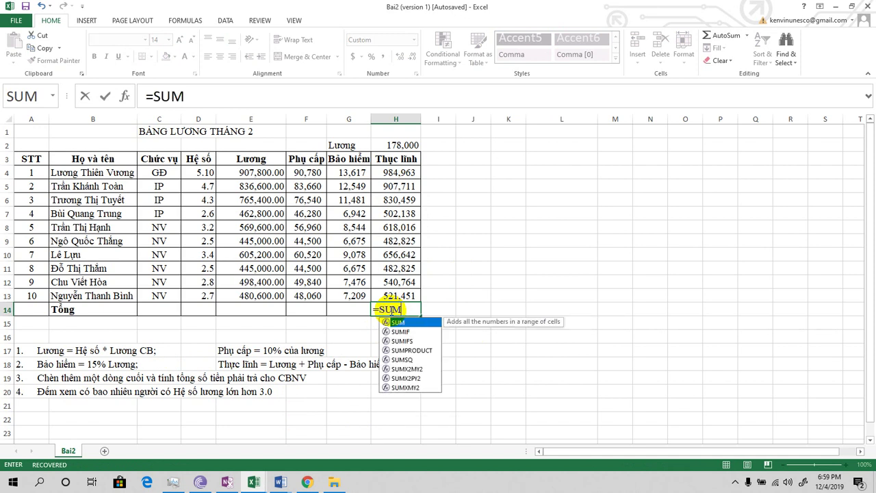
pyautogui.write('(')
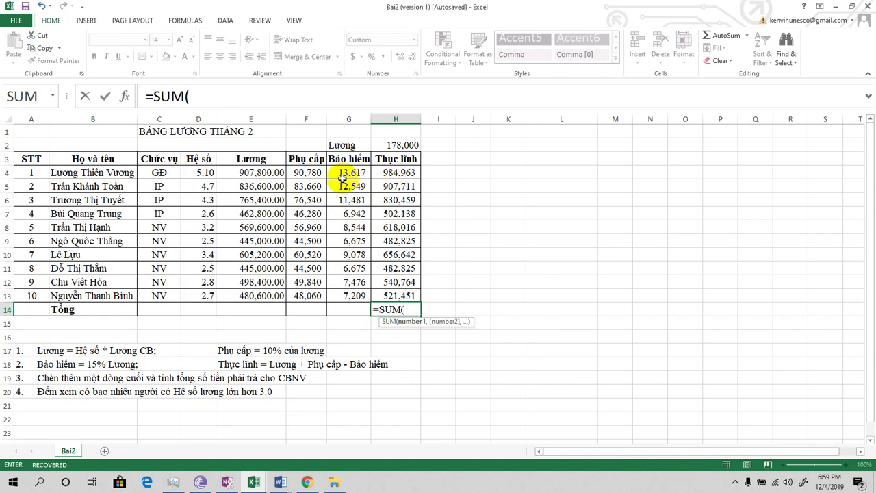
pyautogui.write('H')
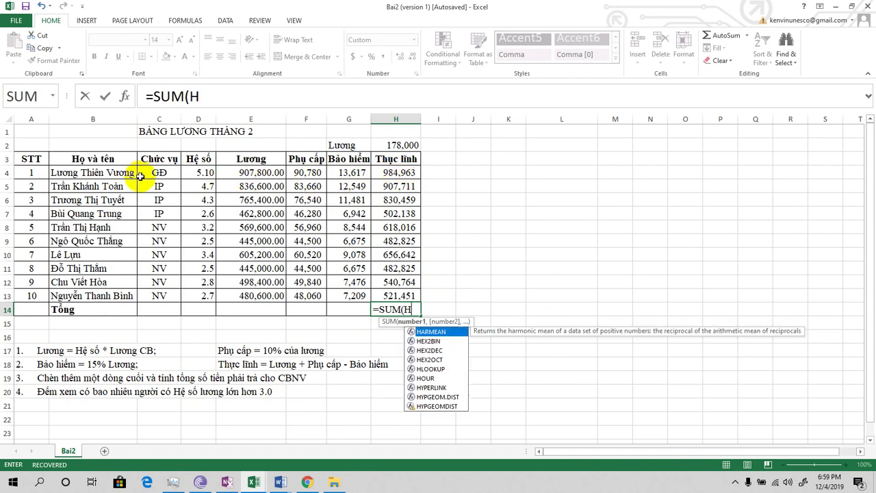
pyautogui.write('4:')
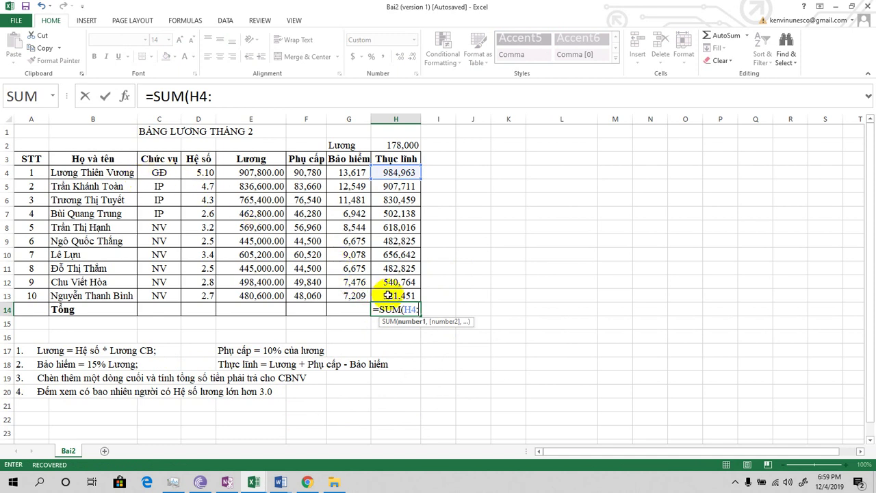
pyautogui.write('H13')
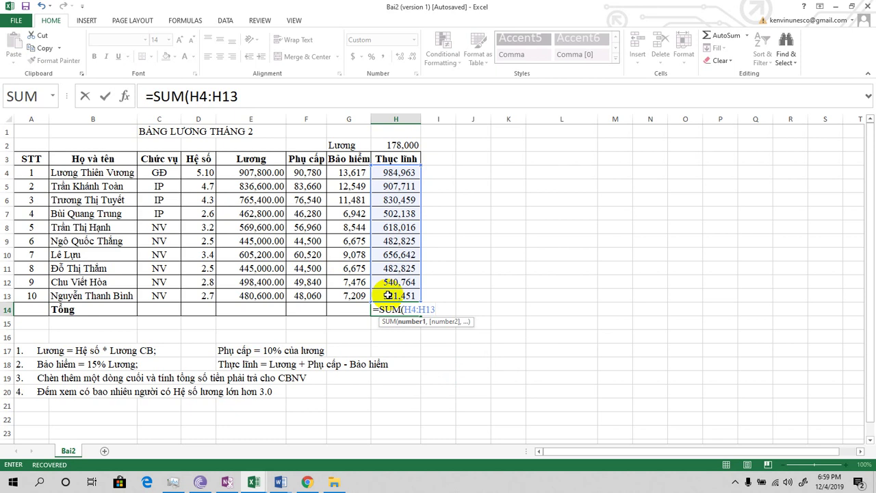
pyautogui.press('Return')
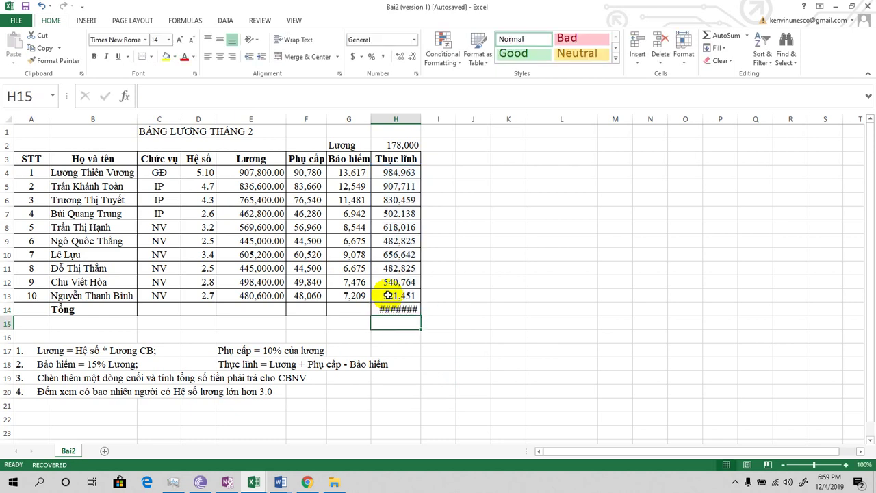
pyautogui.moveTo(420, 119); pyautogui.dragTo(440, 118)
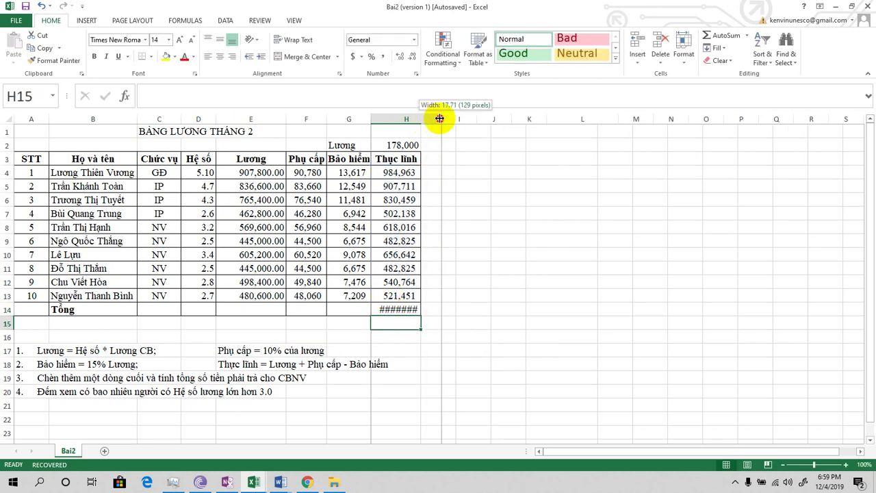
pyautogui.click(424, 310)
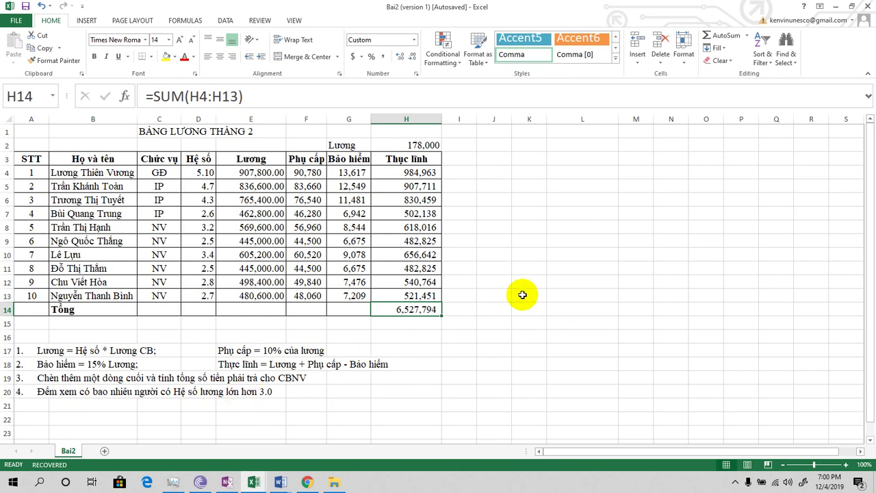
# - Type the label DK in J13 and start the Hệ số header in K13
pyautogui.click(490, 322)
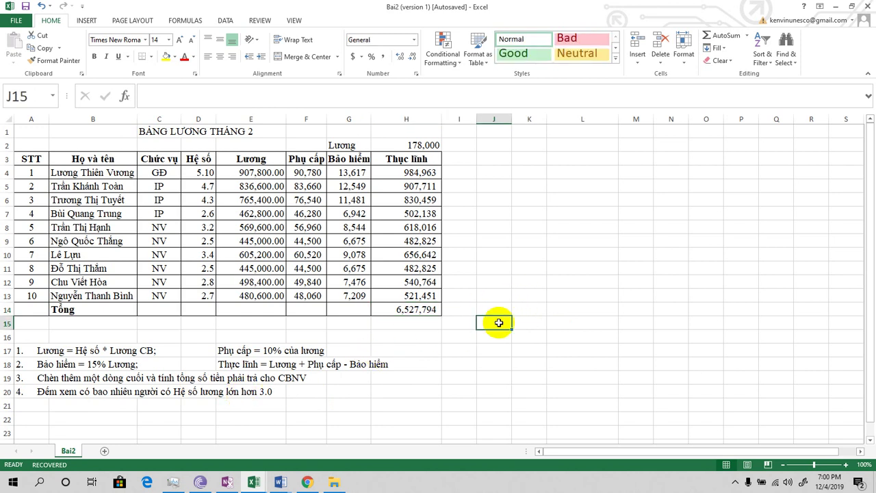
pyautogui.click(499, 299)
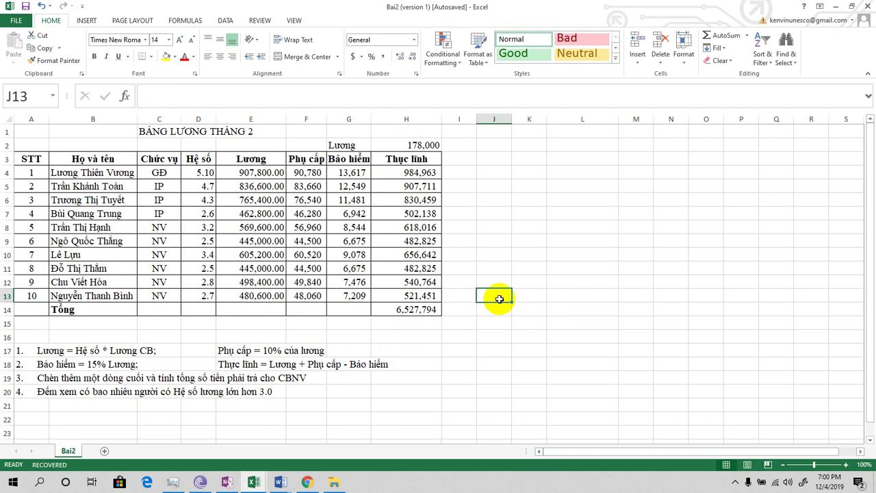
pyautogui.write('DK')
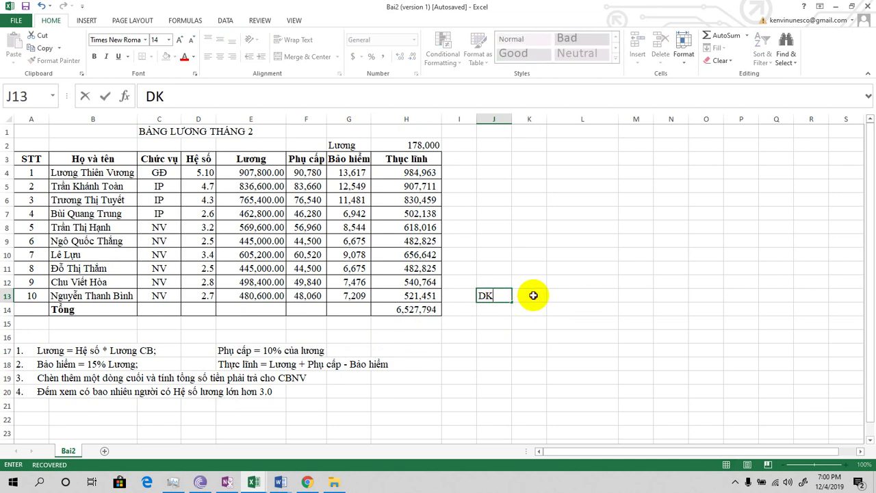
pyautogui.click(533, 295)
pyautogui.write('H')
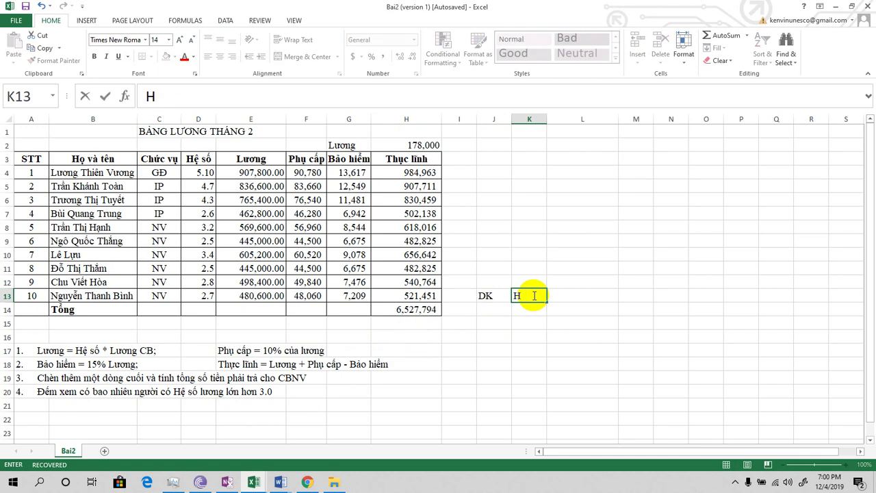
pyautogui.write('ee')
pyautogui.press('BackSpace')
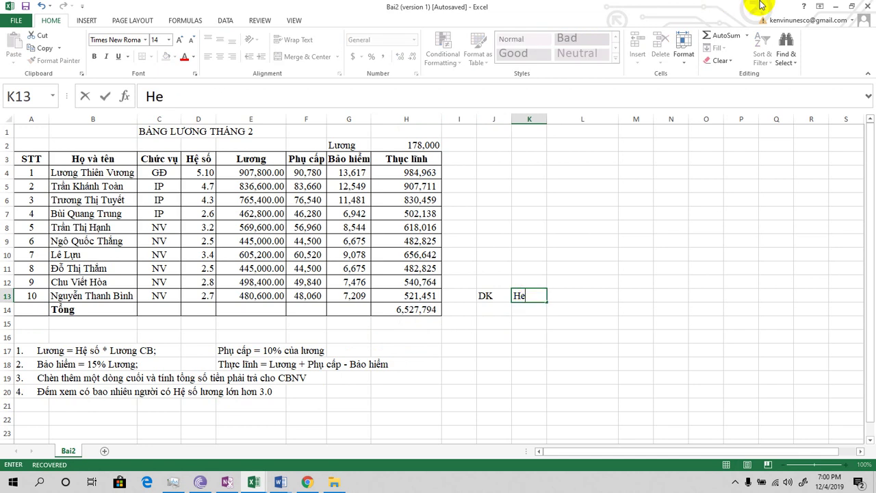
# - Run UniKey as administrator in Telex/Unicode mode, then return to the Bai2 workbook
pyautogui.click(832, 6)
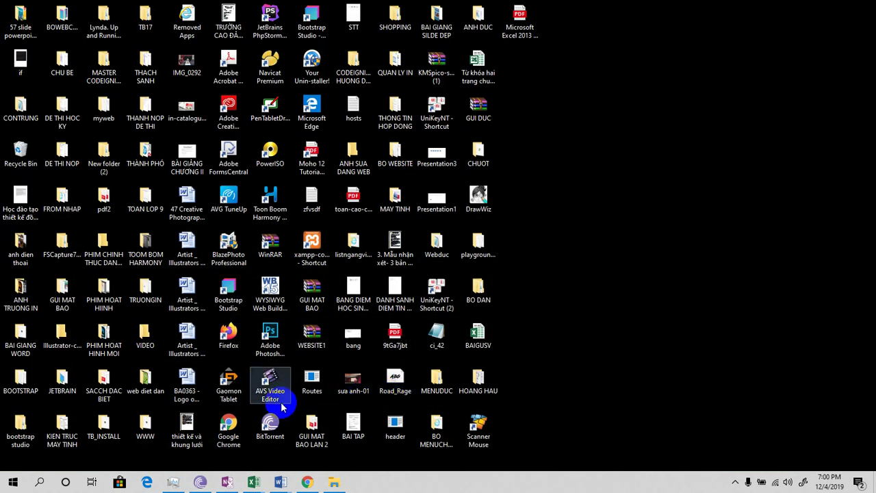
pyautogui.rightClick(439, 296)
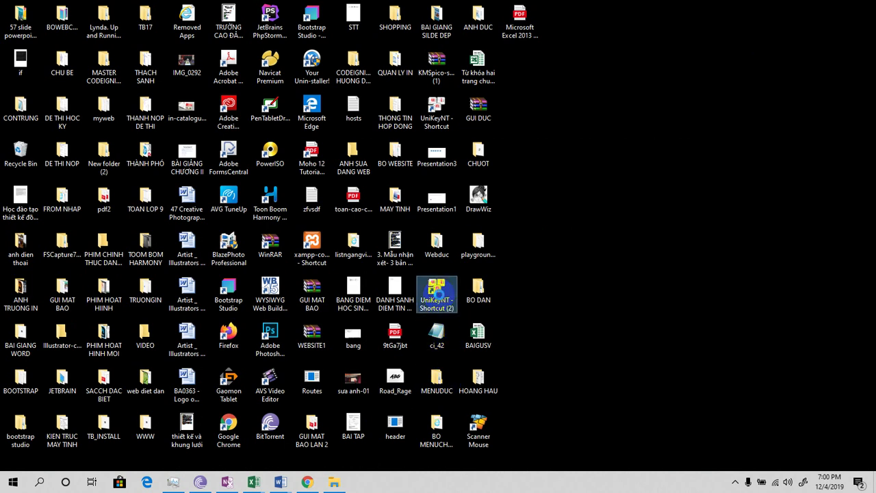
pyautogui.click(310, 46)
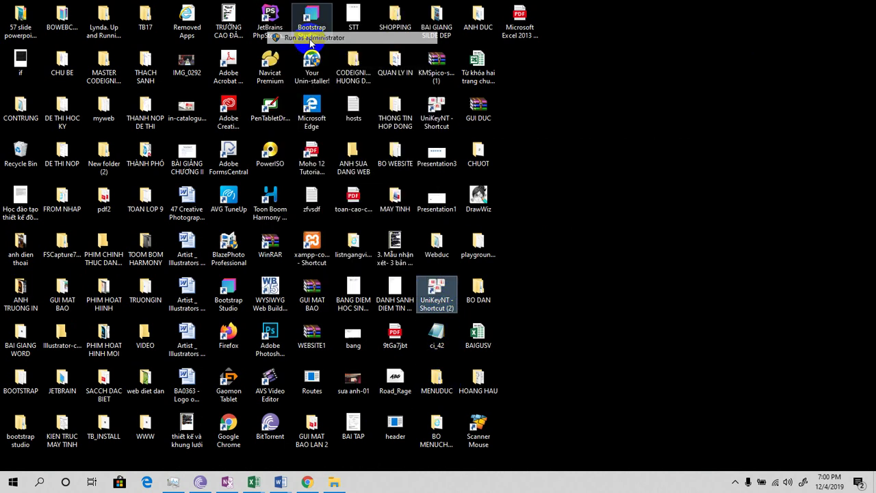
pyautogui.click(364, 313)
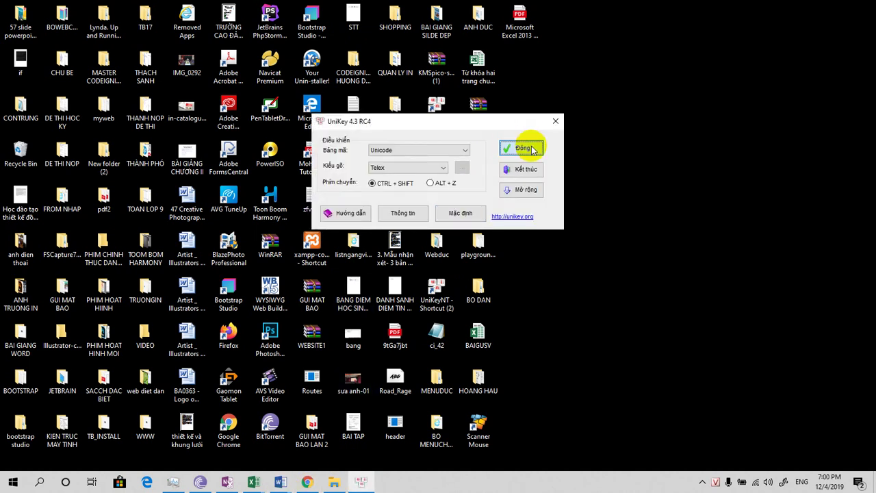
pyautogui.click(525, 145)
pyautogui.moveTo(252, 484)
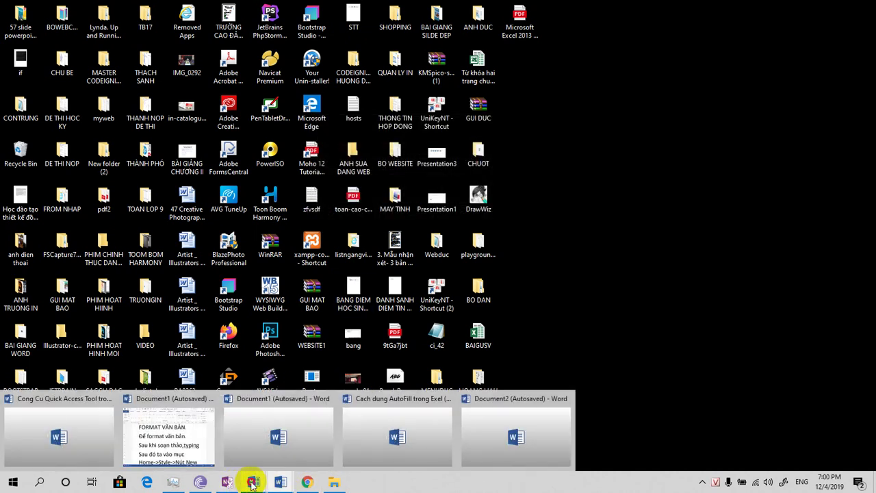
pyautogui.click(209, 454)
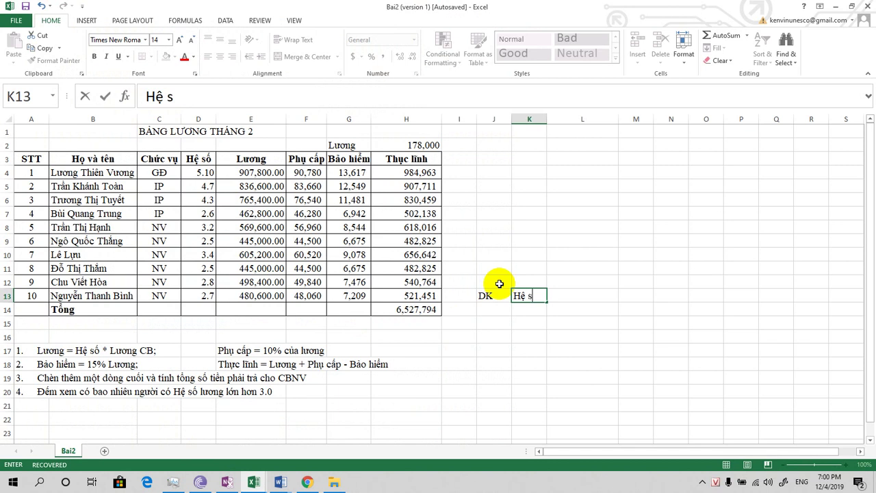
# - Finish the 'Hệ số' header in K13 and enter the condition >=3.0 in K14
pyautogui.write('ô')
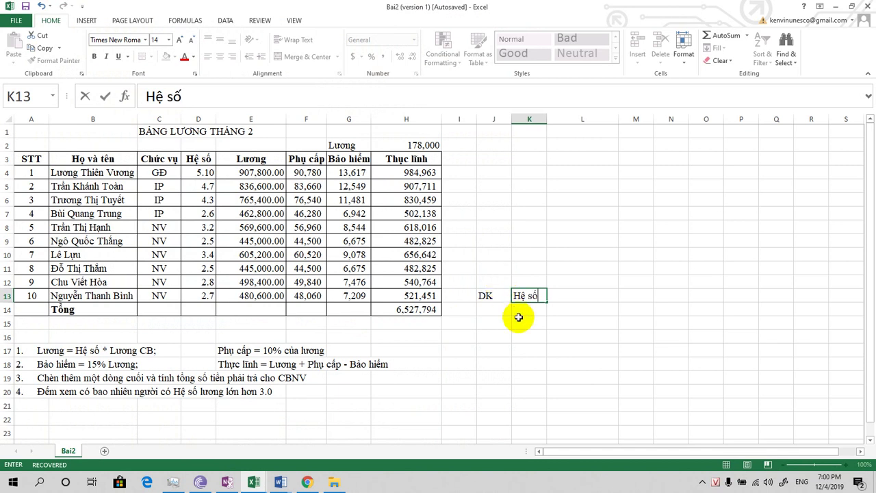
pyautogui.click(531, 310)
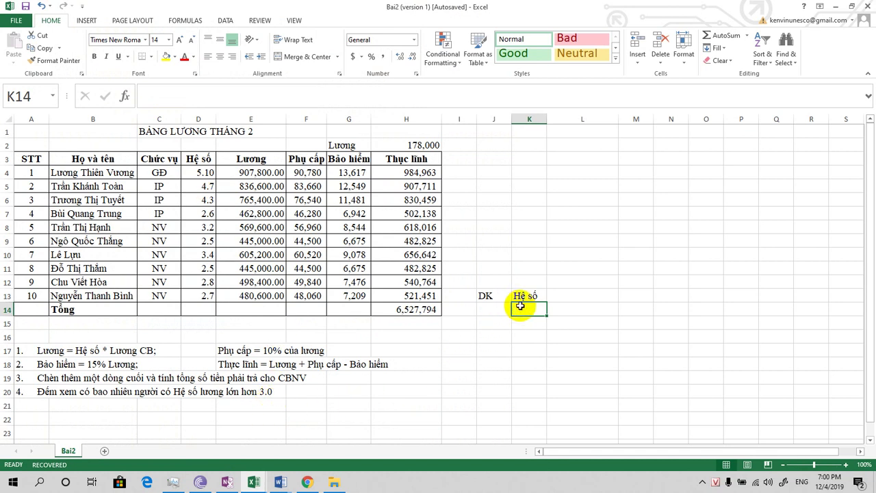
pyautogui.write('>=')
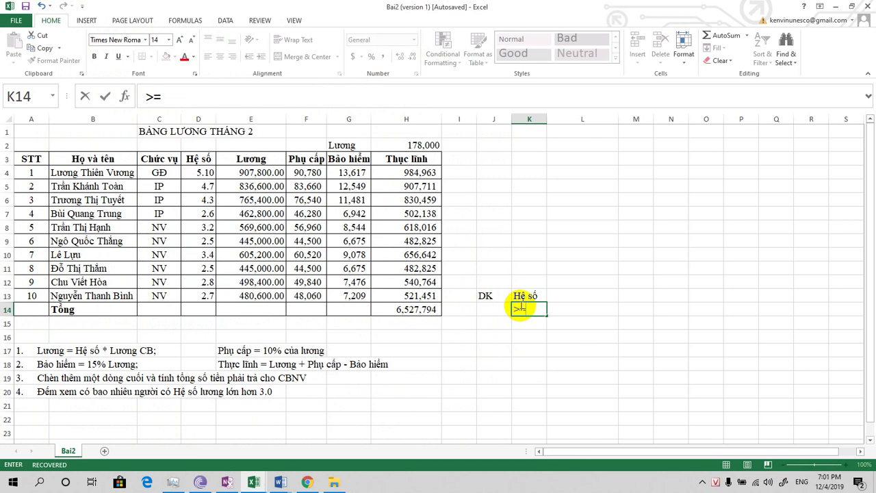
pyautogui.write('3.0')
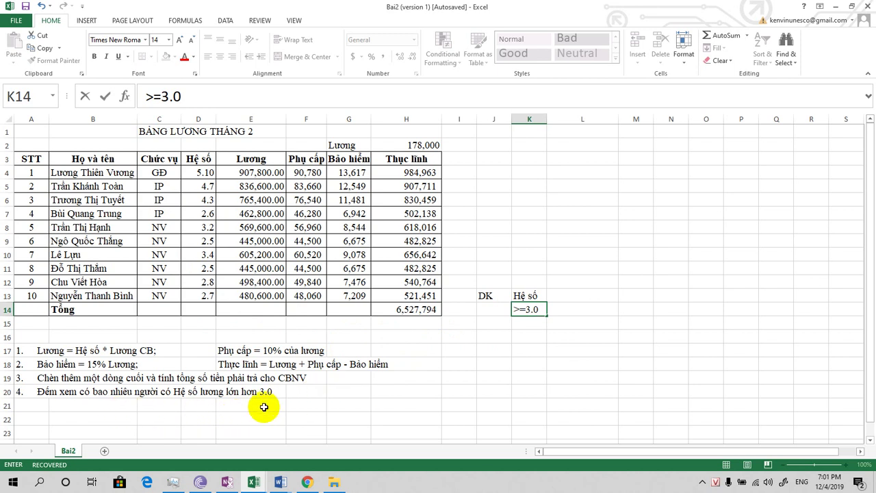
pyautogui.click(161, 409)
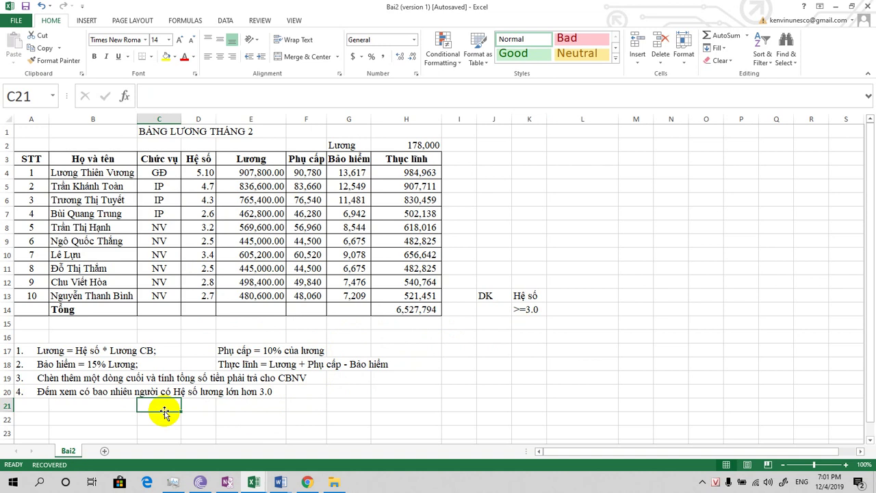
# - Type the label 'Số người lớn có hệ số lớn hơn 3.0 là' in E21
pyautogui.click(239, 411)
pyautogui.write('S')
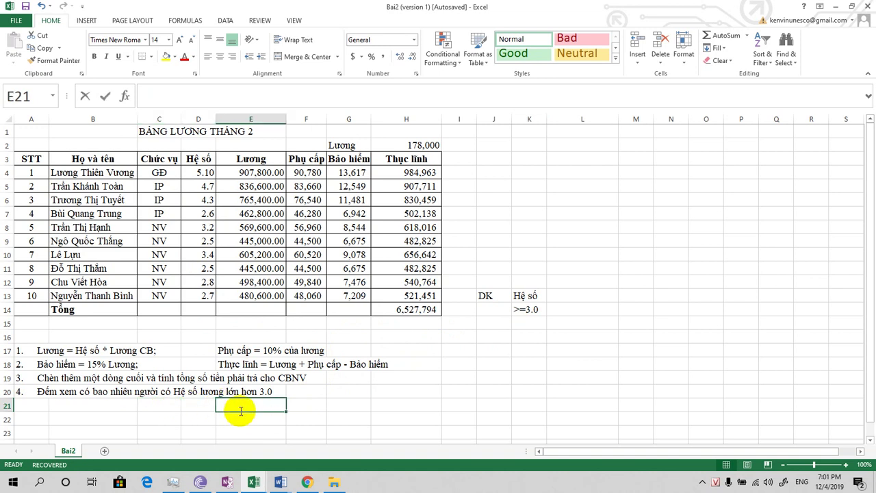
pyautogui.write('o')
pyautogui.write('ng')
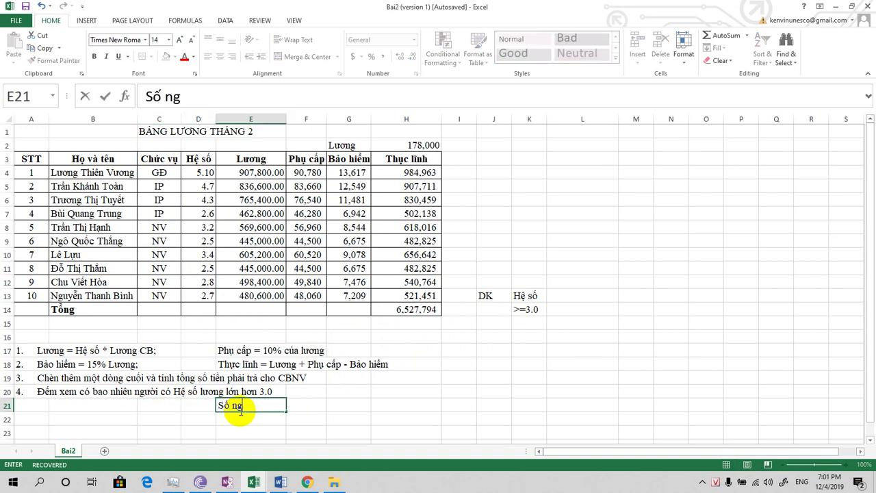
pyautogui.write('ười l')
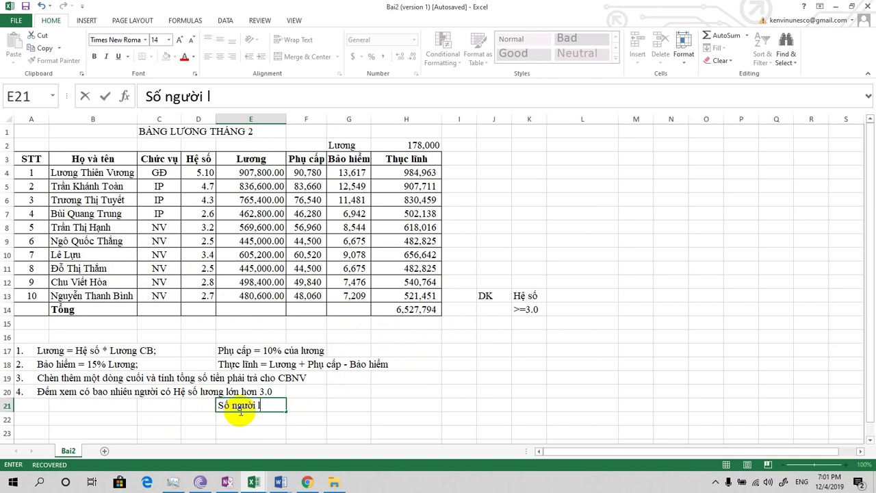
pyautogui.write('ơ')
pyautogui.write('ho')
pyautogui.write('n')
pyautogui.press('BackSpace')
pyautogui.press('BackSpace')
pyautogui.write('he')
pyautogui.write('sô')
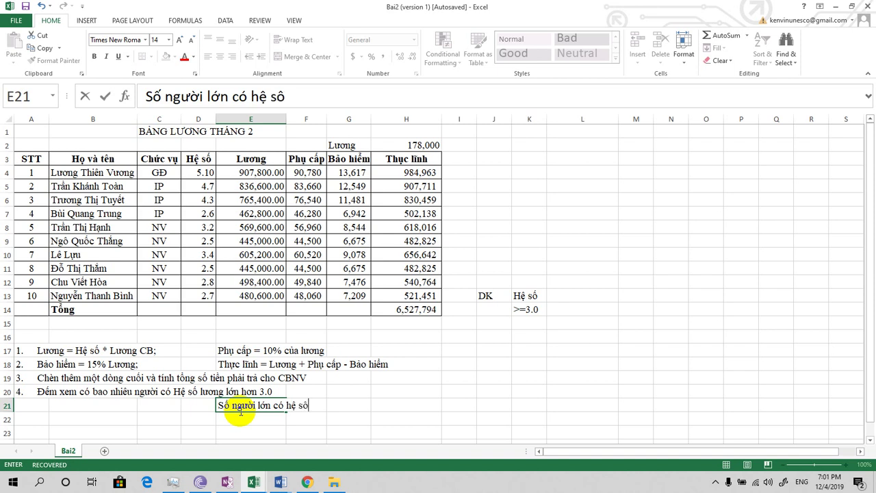
pyautogui.write('own')
pyautogui.write('hơn 3.')
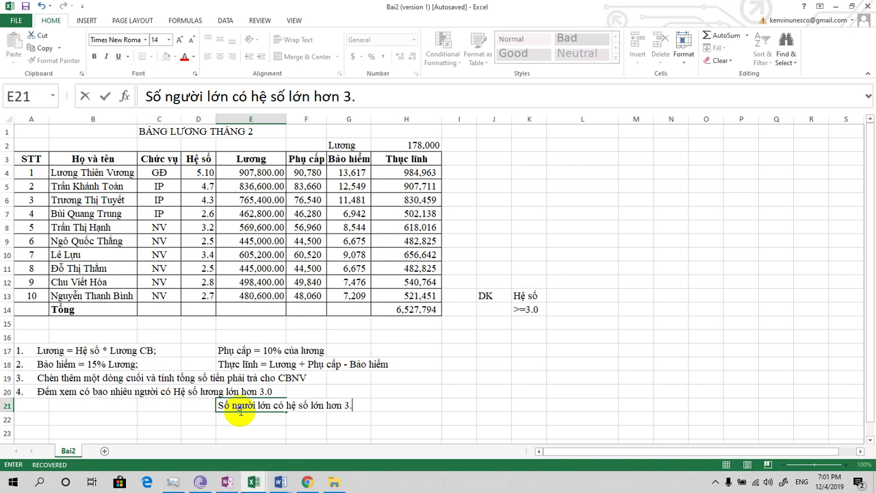
pyautogui.write('0 là')
pyautogui.click(263, 406)
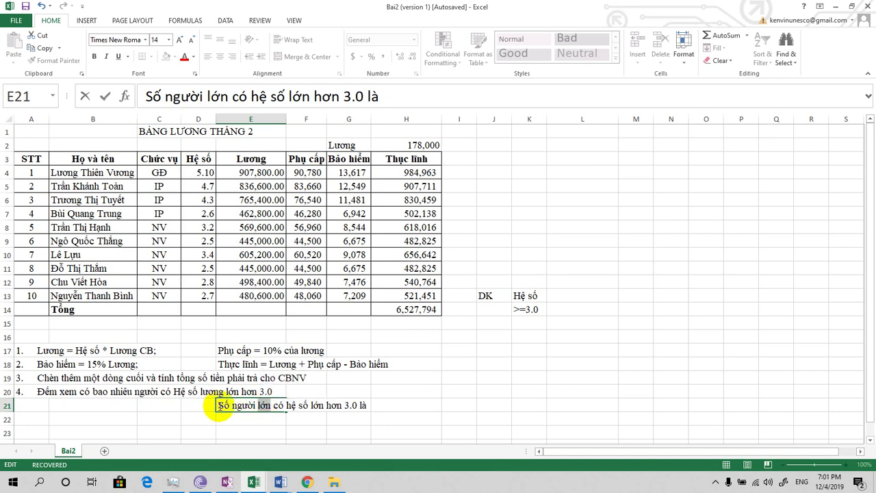
pyautogui.moveTo(218, 405); pyautogui.dragTo(377, 405)
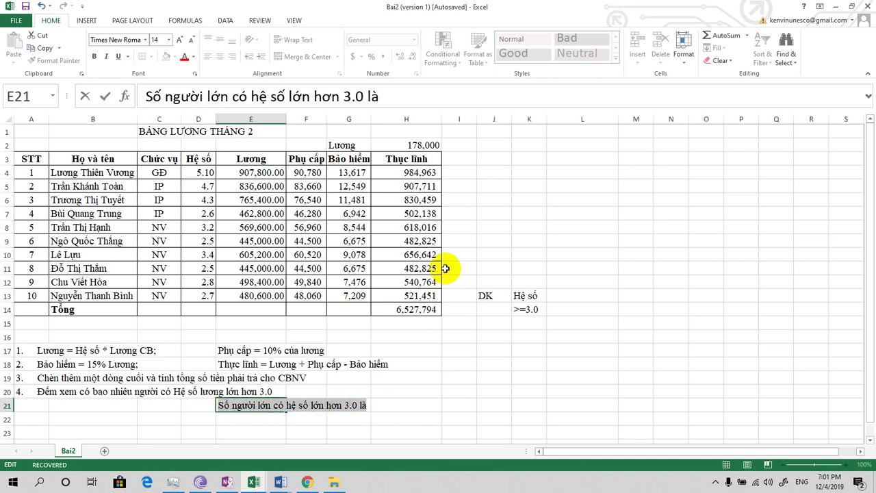
pyautogui.click(421, 390)
pyautogui.click(308, 405)
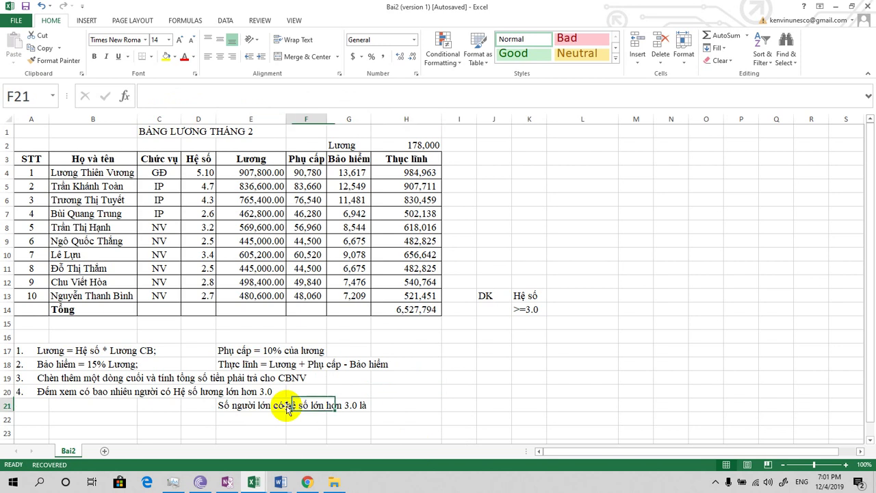
# - Right-align the E21 label so it ends next to H21
pyautogui.click(267, 405)
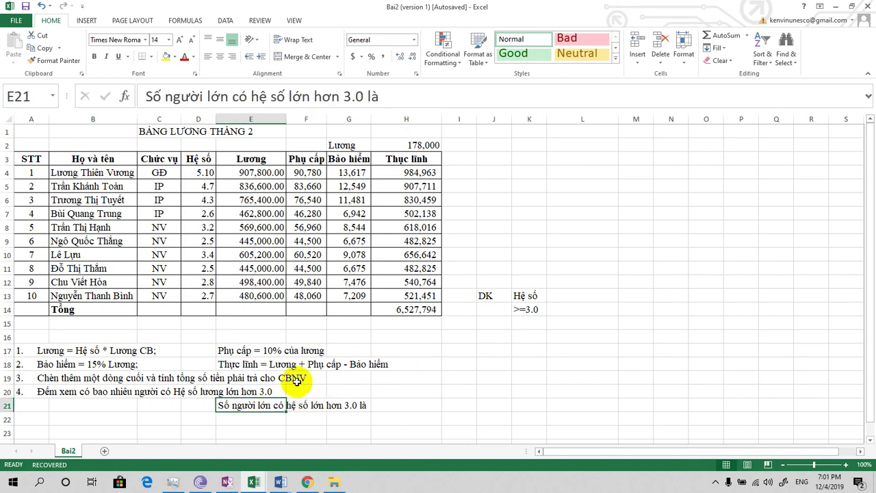
pyautogui.click(317, 60)
pyautogui.click(363, 406)
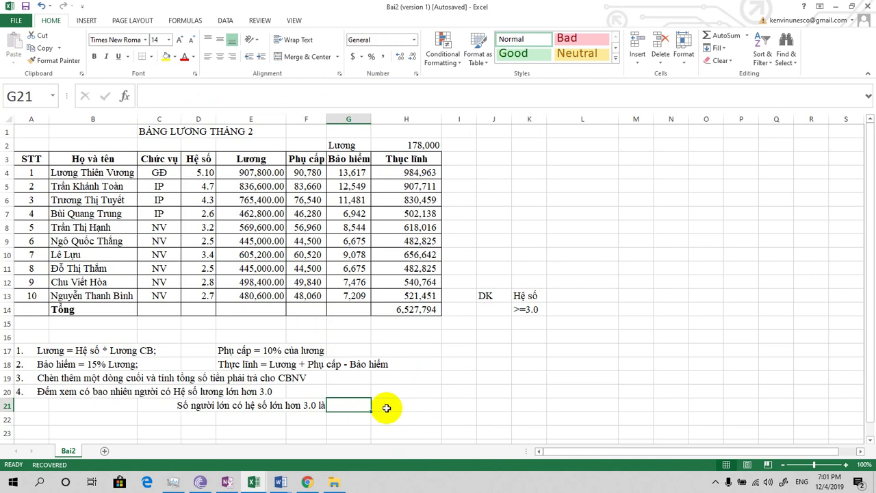
pyautogui.click(391, 407)
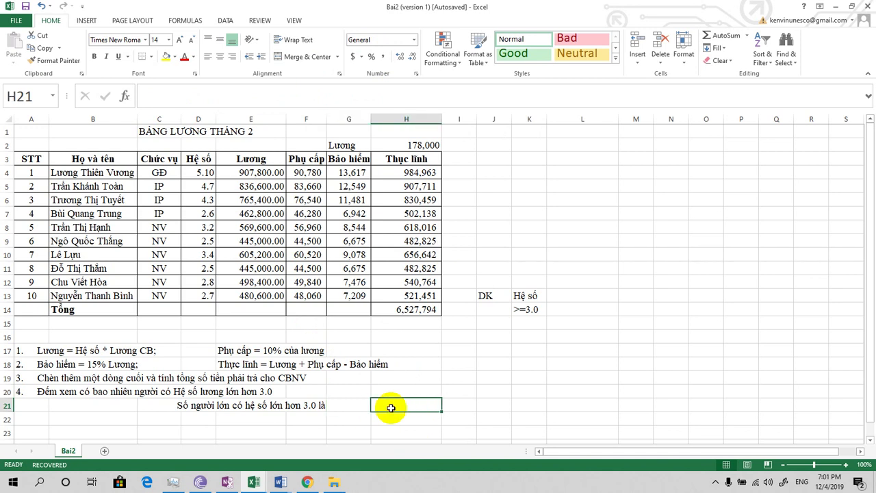
# - Enter =DCOUNT(A3:H13,D3,J13:K14) in H21, giving a count of 5
pyautogui.write('=')
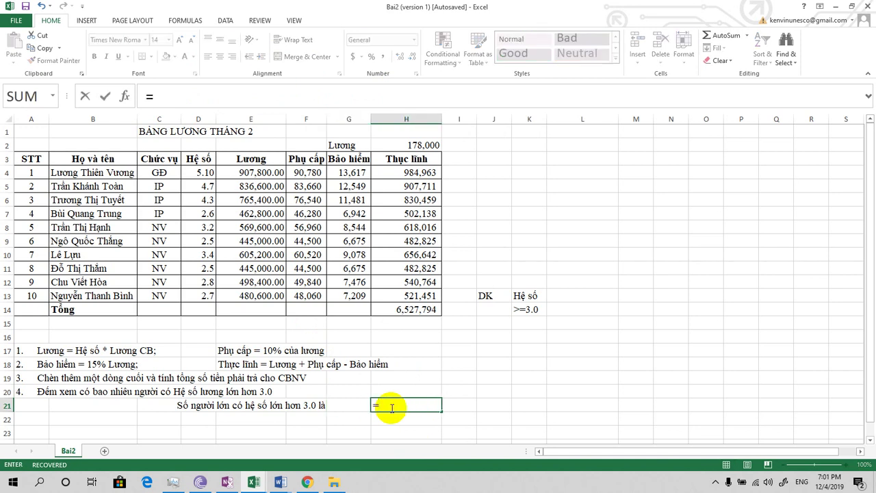
pyautogui.write('Dc')
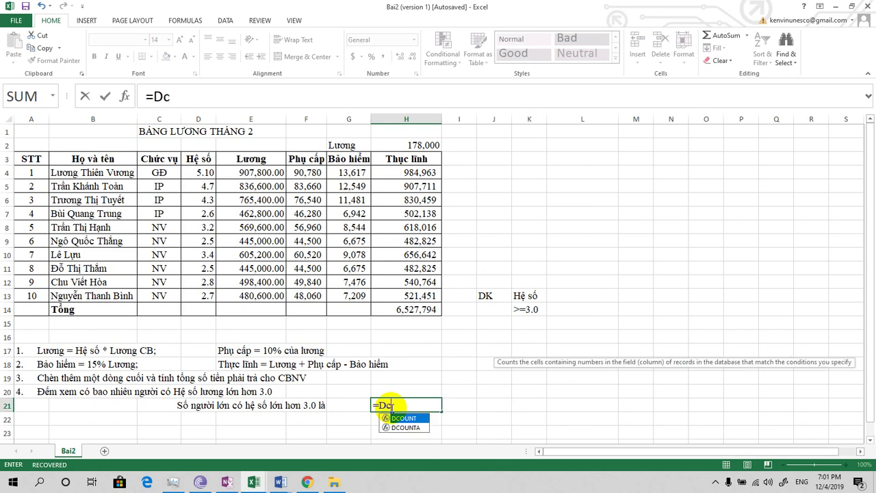
pyautogui.write('oun')
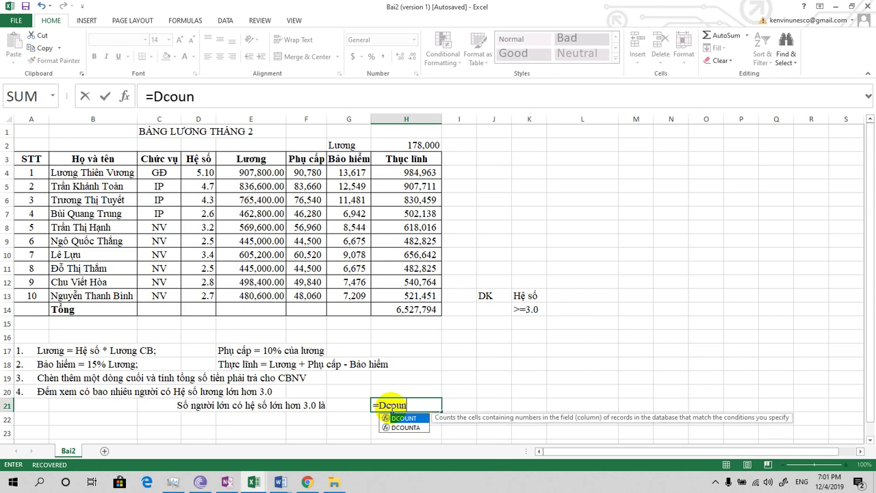
pyautogui.write('t(')
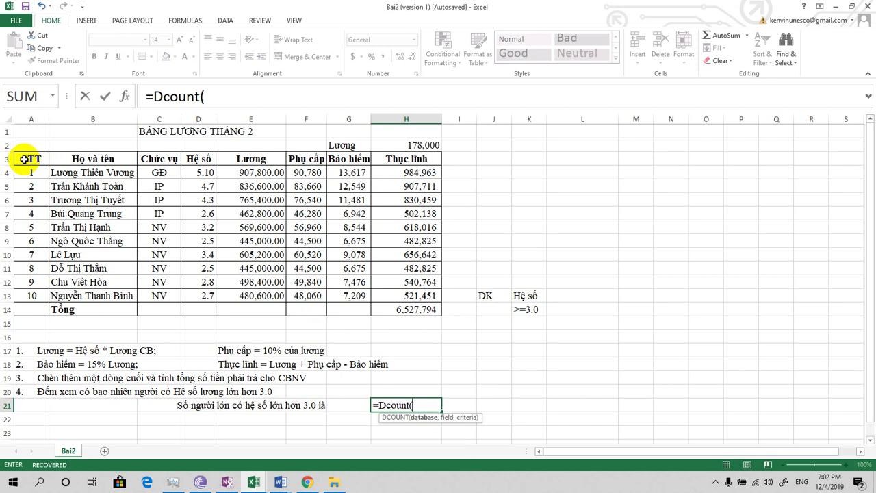
pyautogui.write('A')
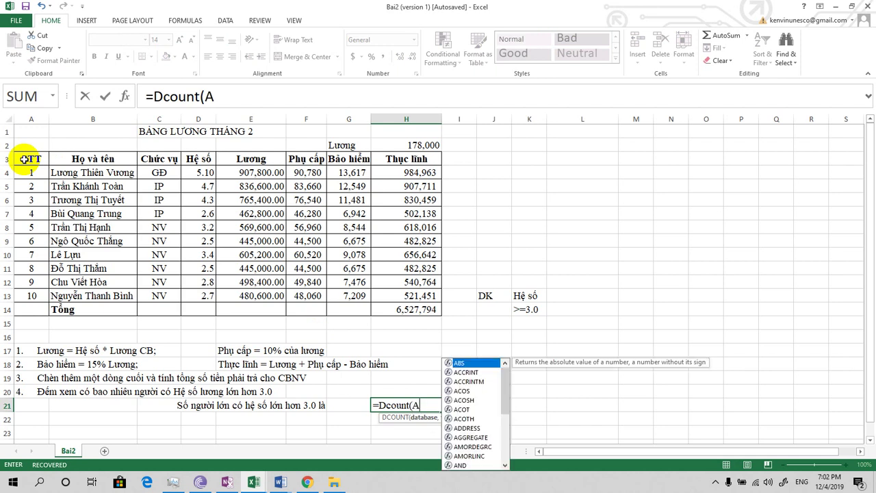
pyautogui.write('3:')
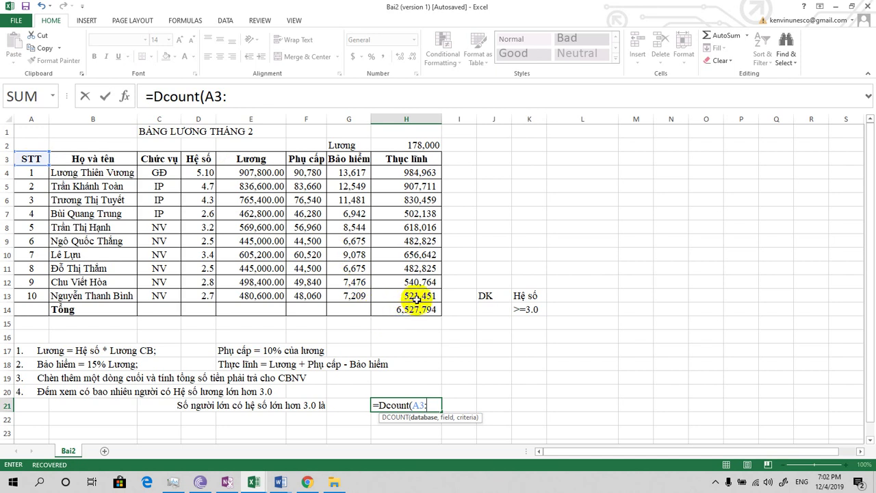
pyautogui.write('H')
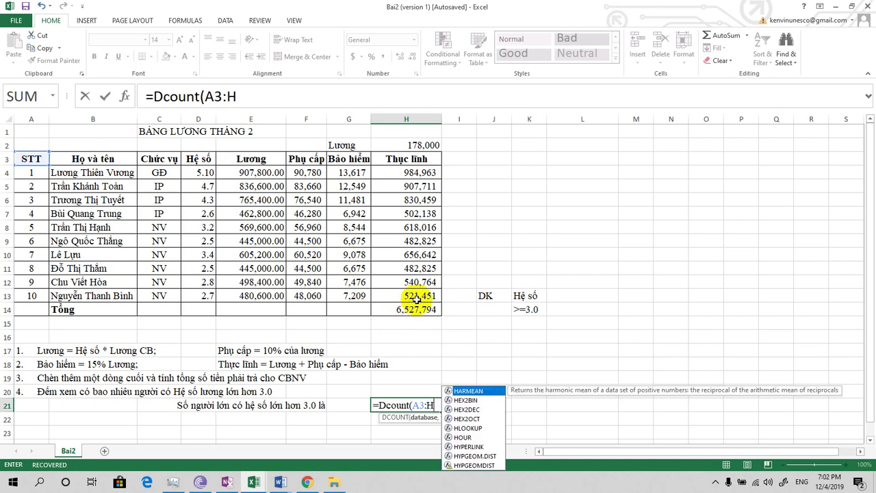
pyautogui.write('13')
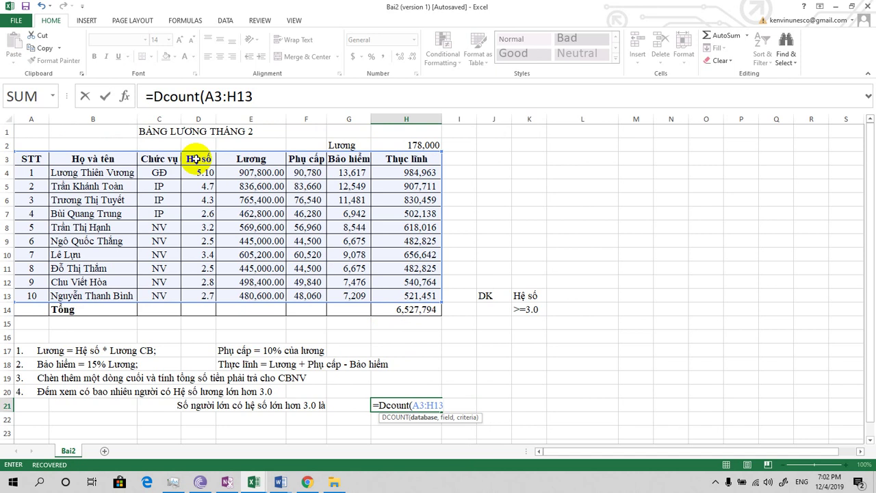
pyautogui.write(',')
pyautogui.press('BackSpace')
pyautogui.write(',d')
pyautogui.write('3')
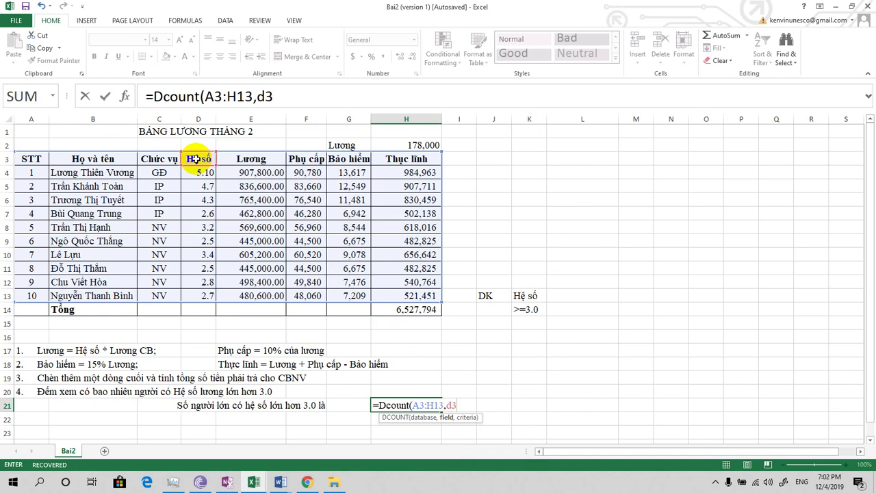
pyautogui.write(',')
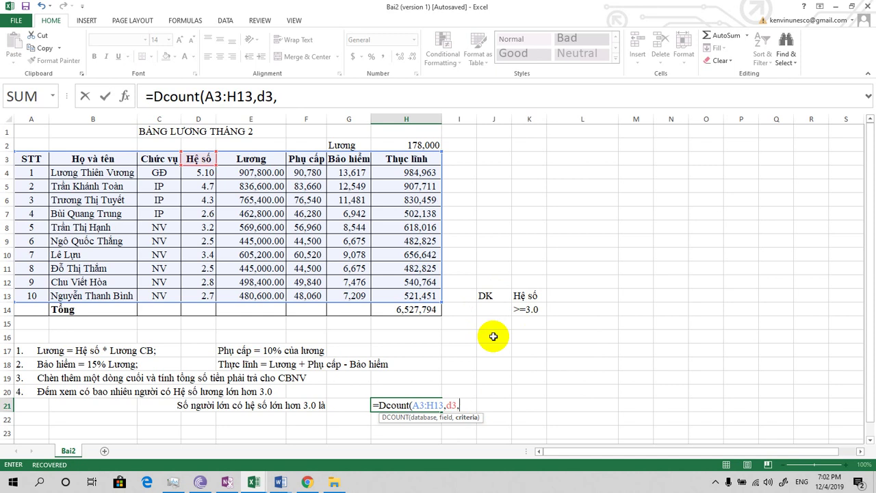
pyautogui.write('J')
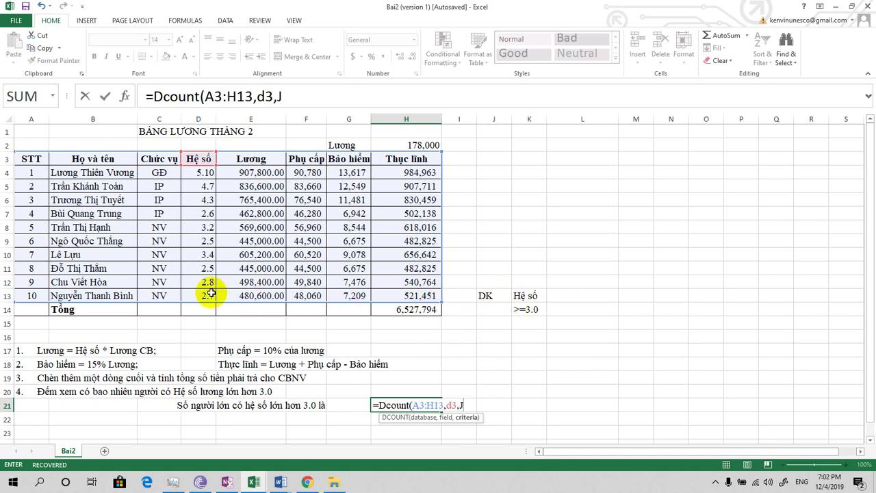
pyautogui.write('1')
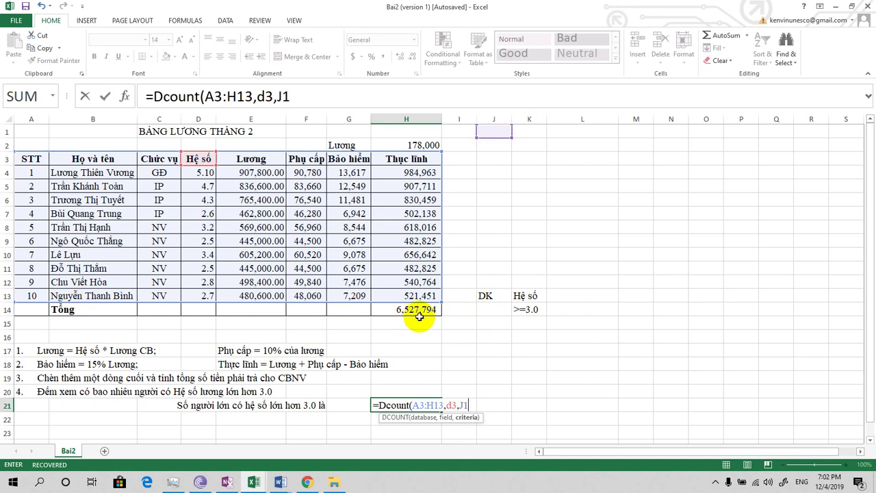
pyautogui.write('3:')
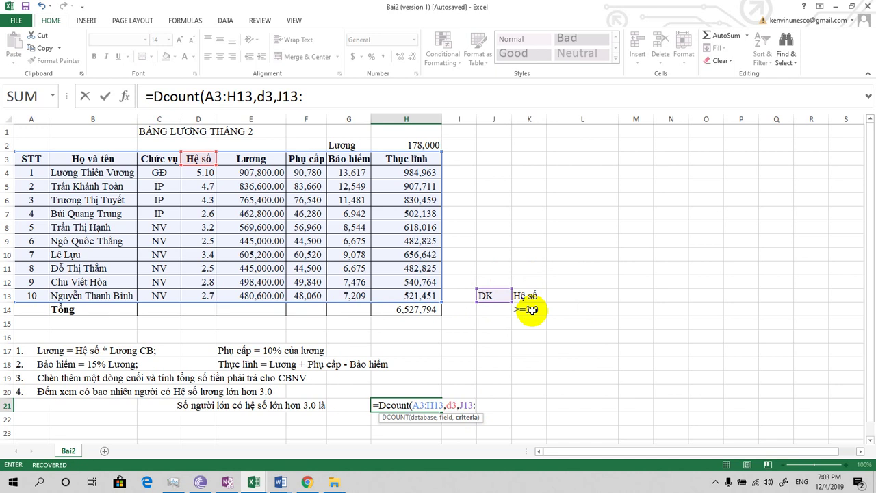
pyautogui.write('k')
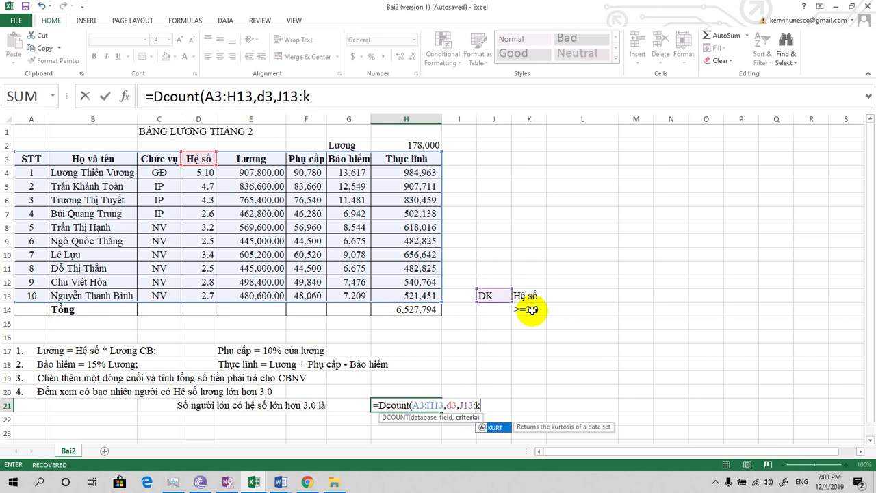
pyautogui.write('14')
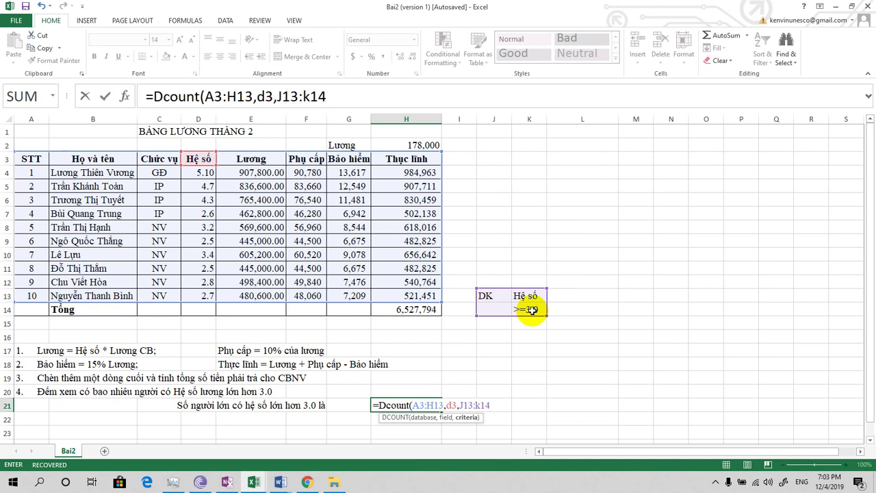
pyautogui.write(')')
pyautogui.press('Return')
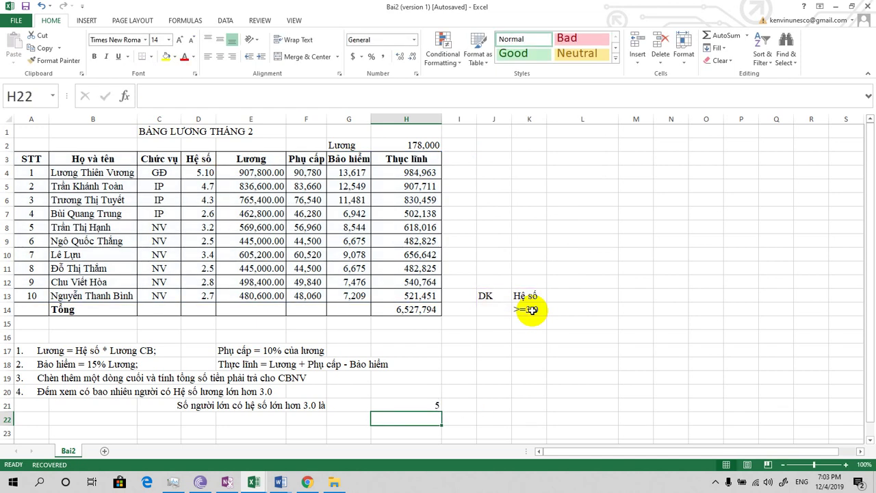
# - Verify H21 holds =DCOUNT(A3:H13,D3,J13:K14) and show the hidden taskbar icons
pyautogui.click(423, 406)
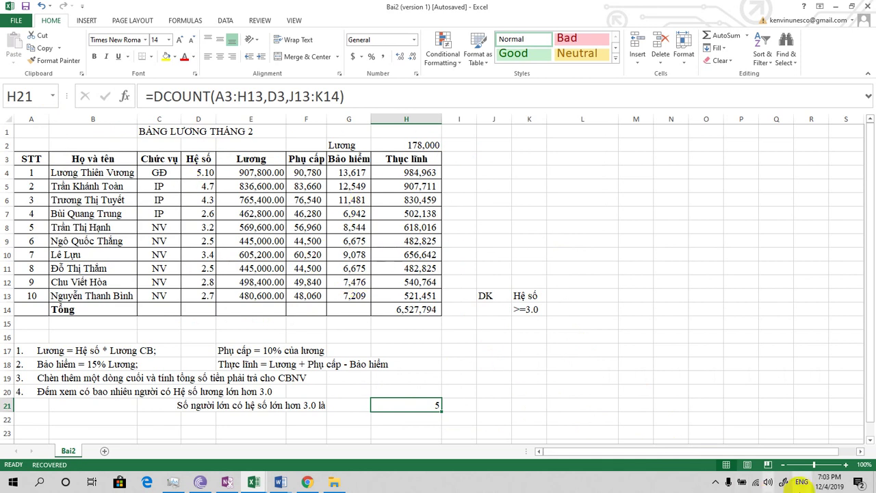
pyautogui.click(715, 483)
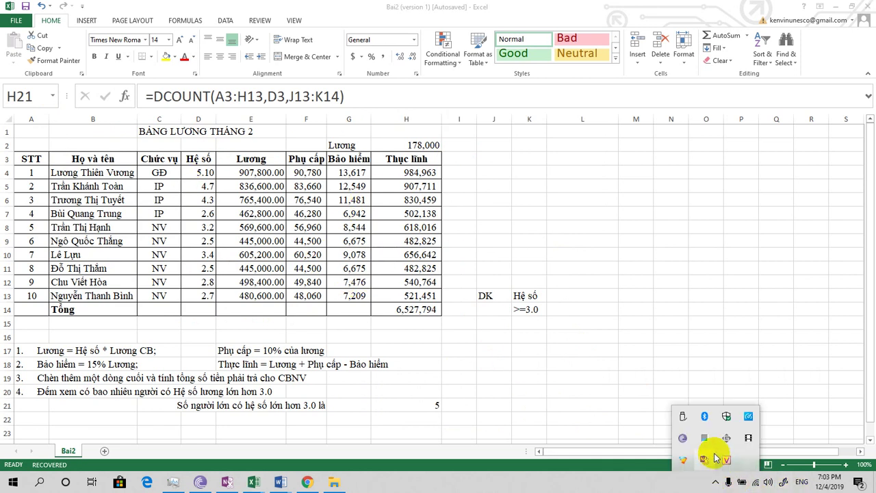